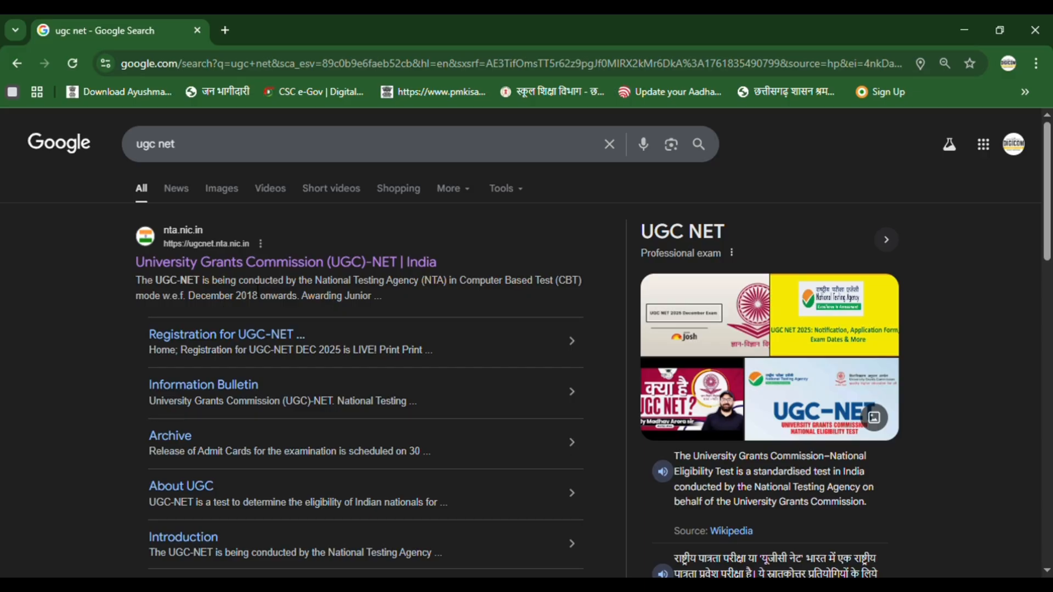
Open the official UGC-NET website from the search results and follow the UGC-NET DEC 2025 registration announcement to the registration portal.
{"action": "left_click", "coordinate": [252, 264]}
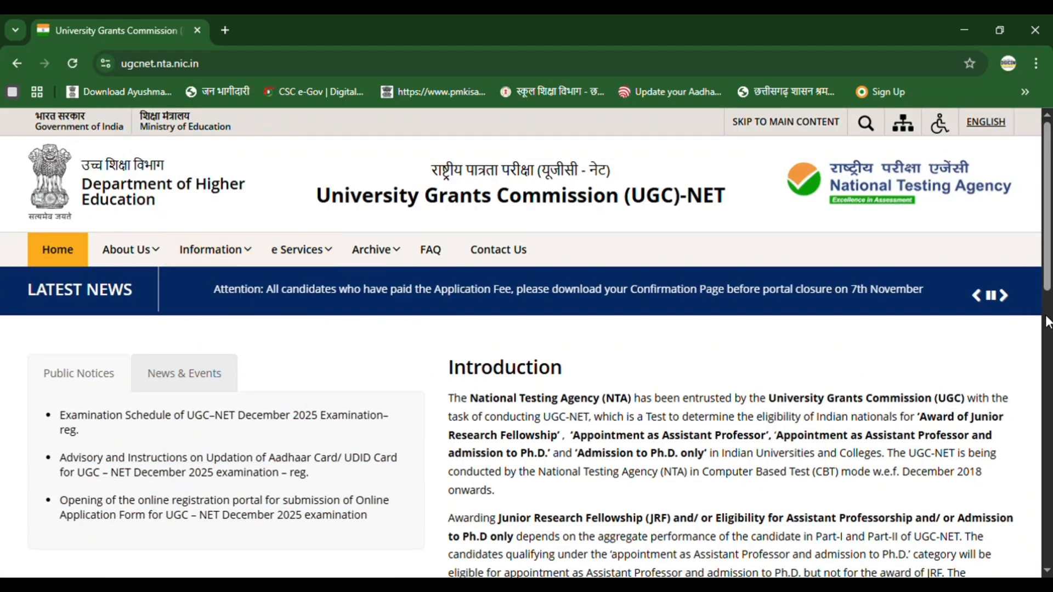
{"action": "left_click", "coordinate": [1013, 301]}
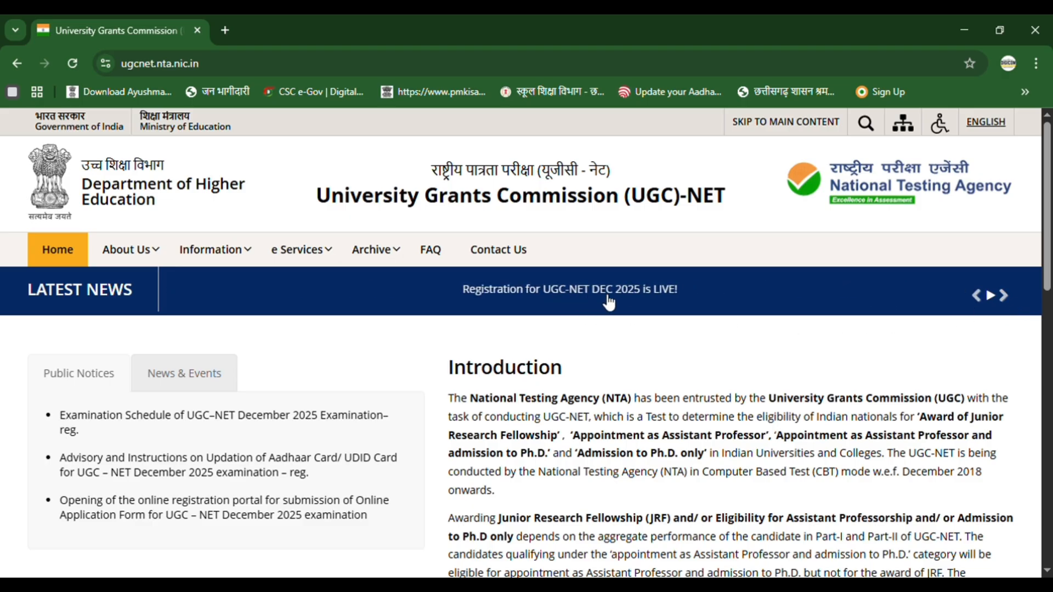
{"action": "left_click", "coordinate": [587, 299]}
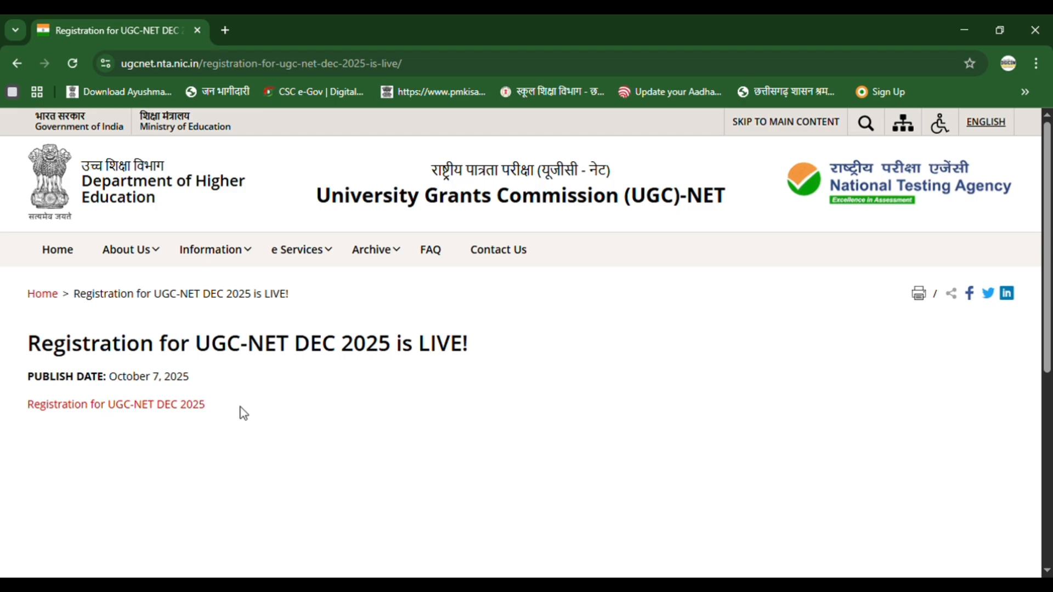
{"action": "left_click", "coordinate": [112, 406]}
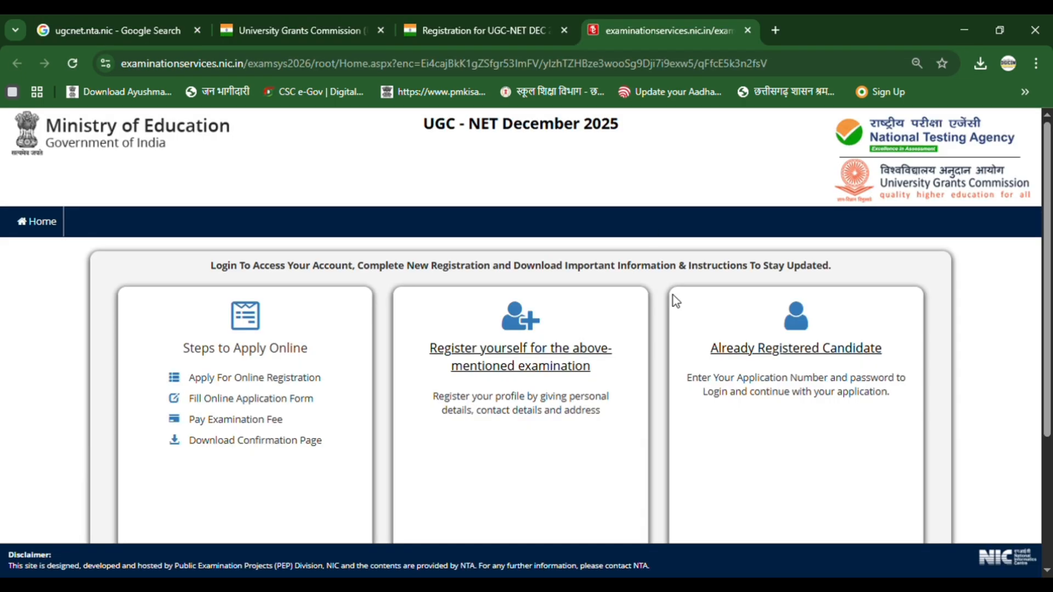
Start a new candidate registration, review the instructions, accept the Information Bulletin declaration and proceed to the registration form.
{"action": "left_click", "coordinate": [516, 360]}
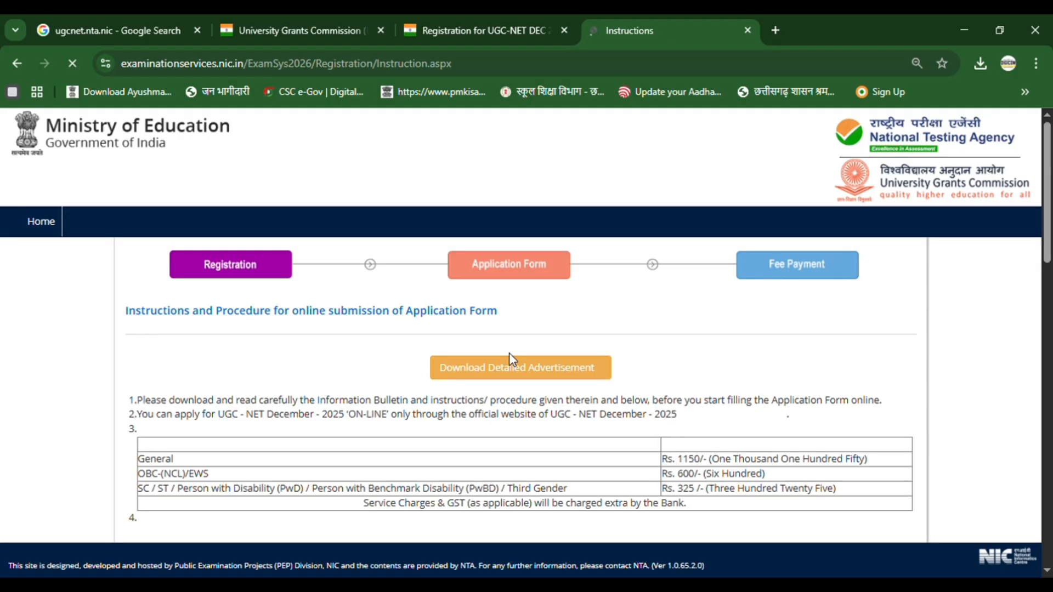
{"action": "scroll", "coordinate": [825, 217], "scroll_direction": "down", "scroll_amount": 4}
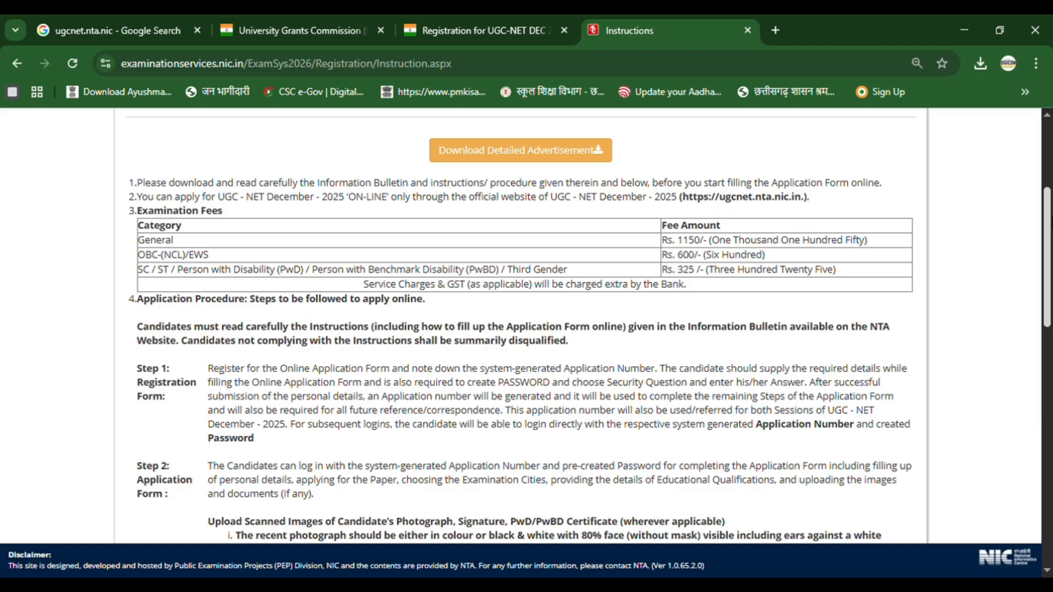
{"action": "scroll", "coordinate": [527, 329], "scroll_direction": "down", "scroll_amount": 6}
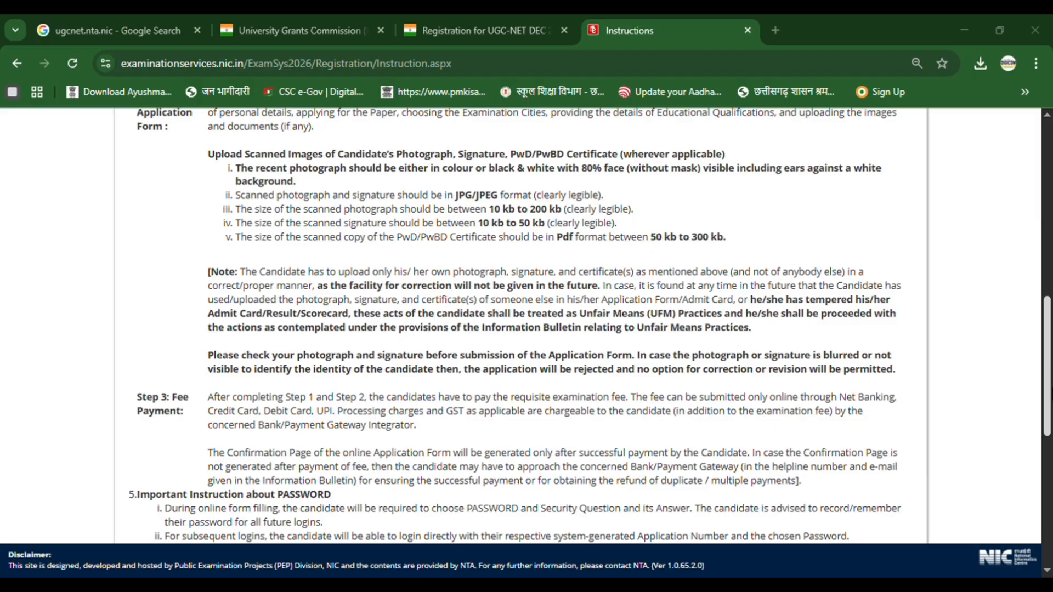
{"action": "scroll", "coordinate": [526, 323], "scroll_direction": "down", "scroll_amount": 8}
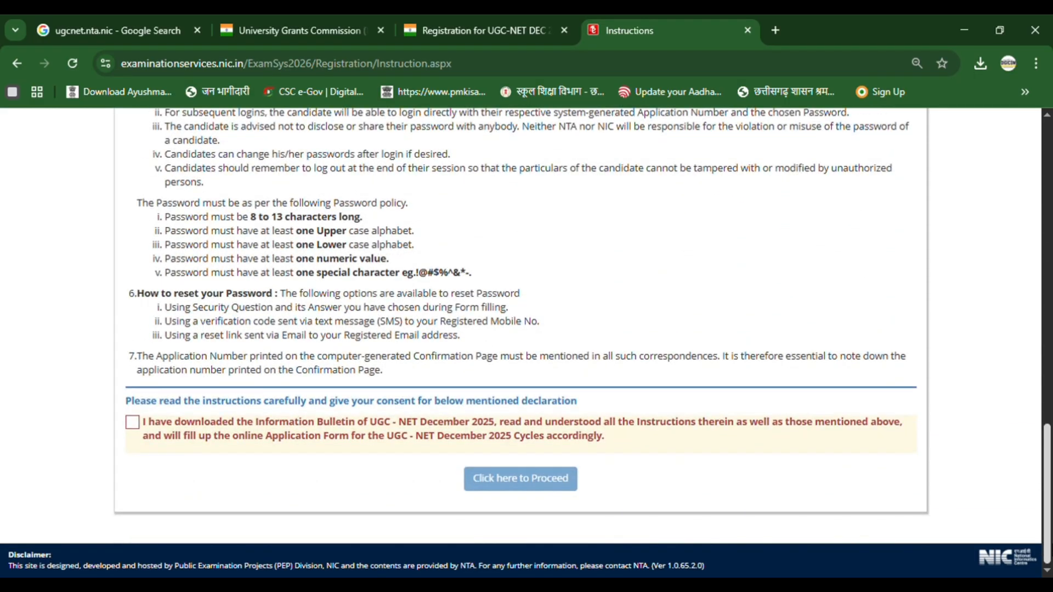
{"action": "left_click", "coordinate": [141, 426]}
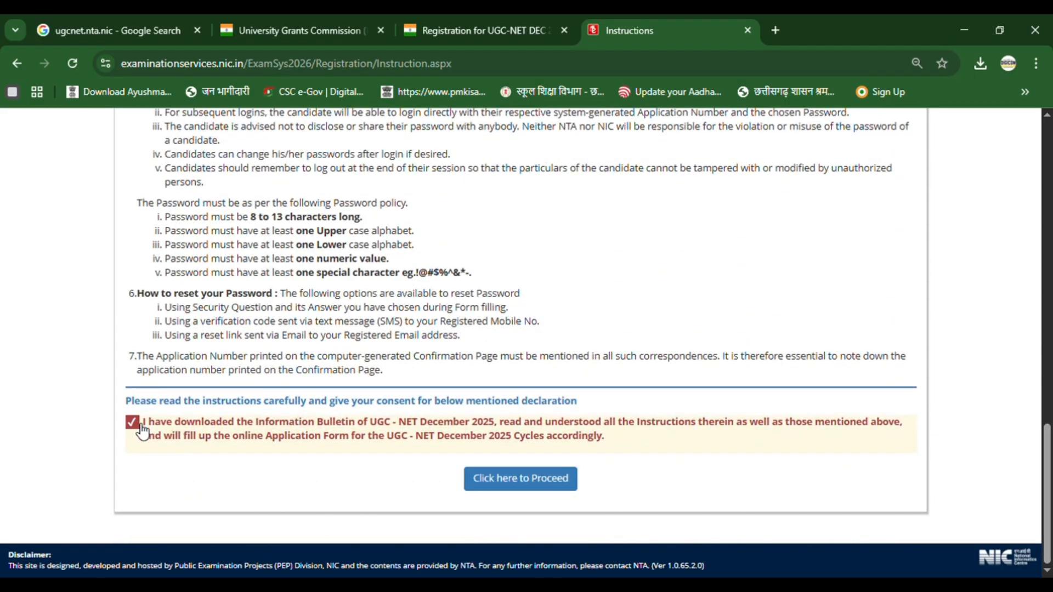
{"action": "left_click", "coordinate": [519, 486]}
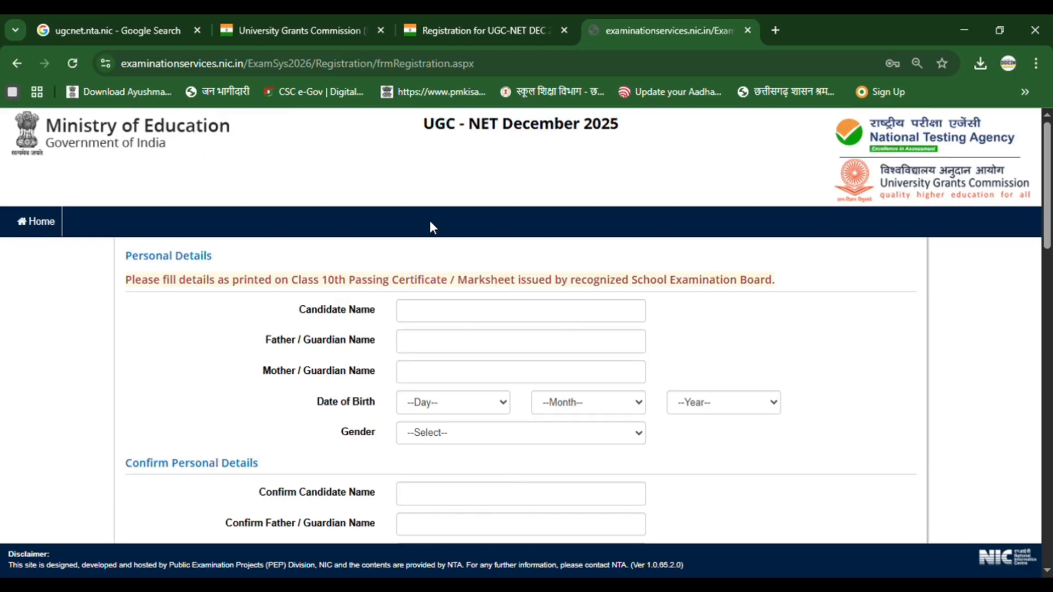
Fill in the candidate's personal details and contact address, including the postal pin code.
{"action": "left_click", "coordinate": [455, 314]}
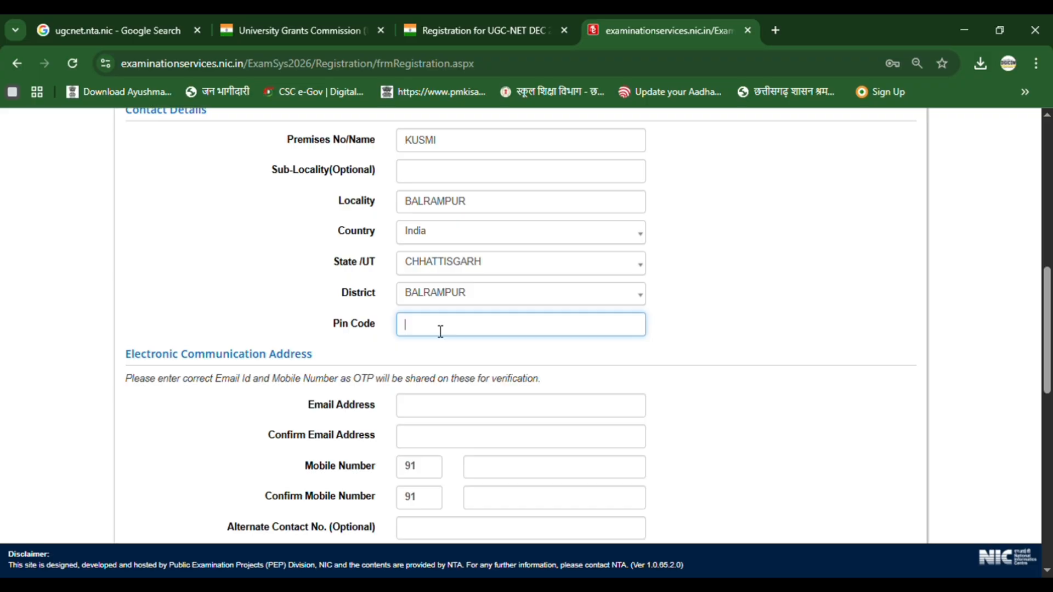
{"action": "type", "text": "497224"}
Enter and confirm the candidate's email address and mobile number, and mark the permanent address as same as the present address.
{"action": "scroll", "coordinate": [455, 258], "scroll_direction": "down", "scroll_amount": 4}
{"action": "left_click", "coordinate": [462, 181]}
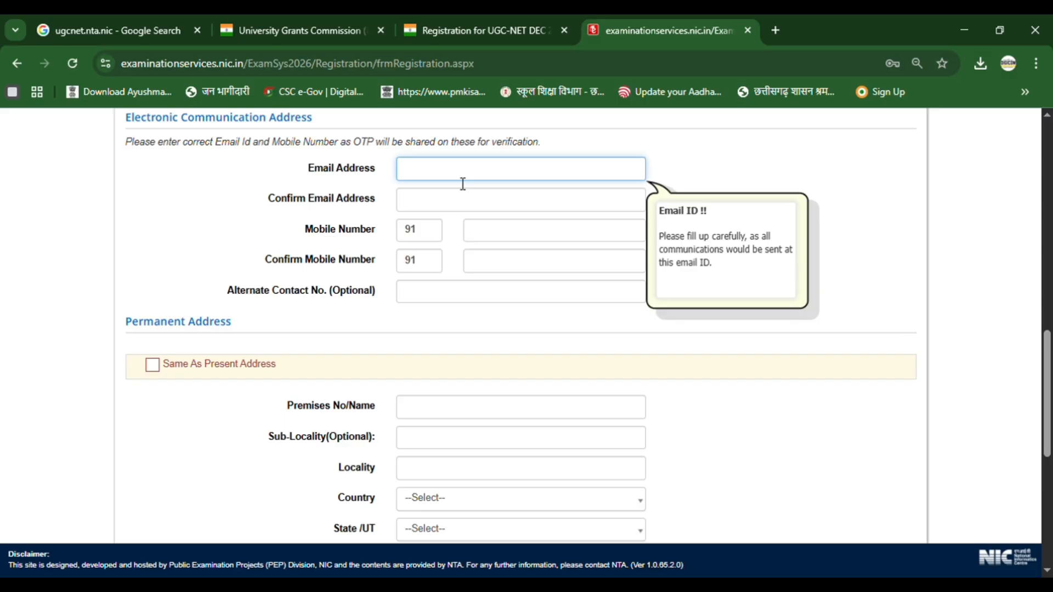
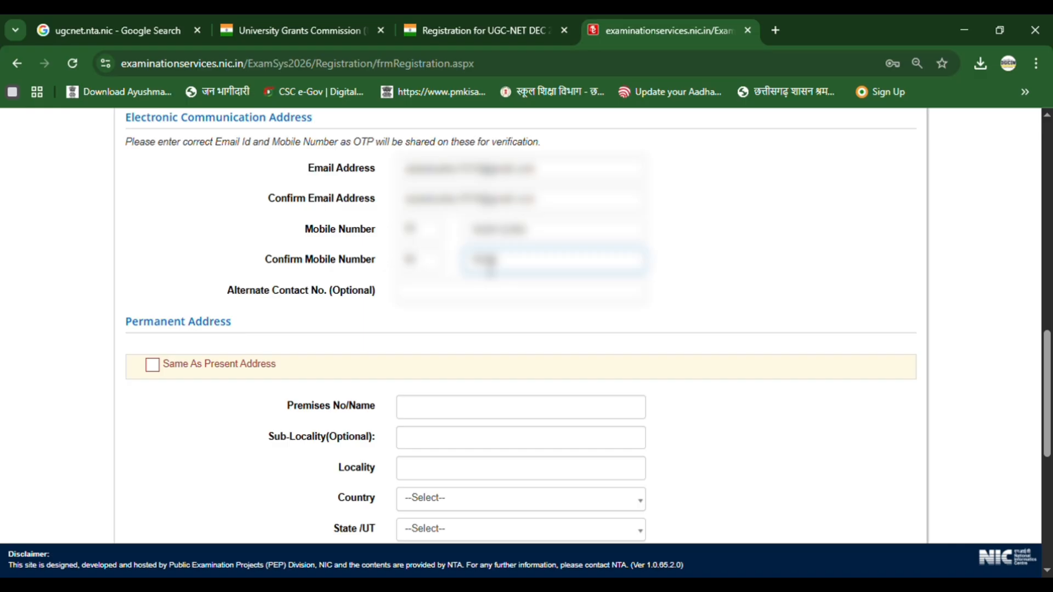
{"action": "left_click", "coordinate": [153, 365]}
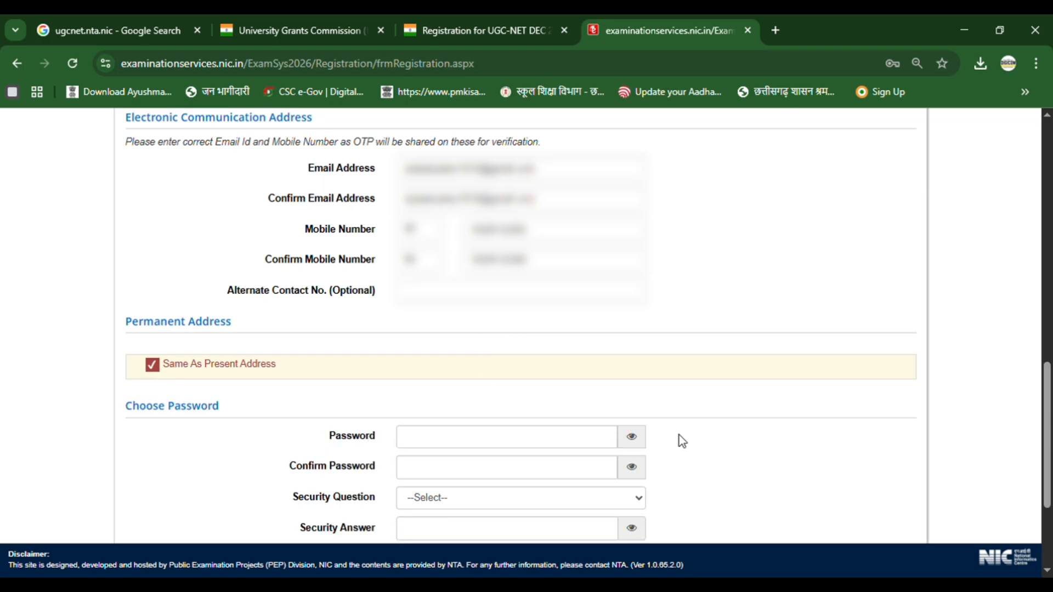
Enter the account password and repeat it in the confirmation field.
{"action": "scroll", "coordinate": [482, 329], "scroll_direction": "down", "scroll_amount": 3}
{"action": "left_click", "coordinate": [482, 259]}
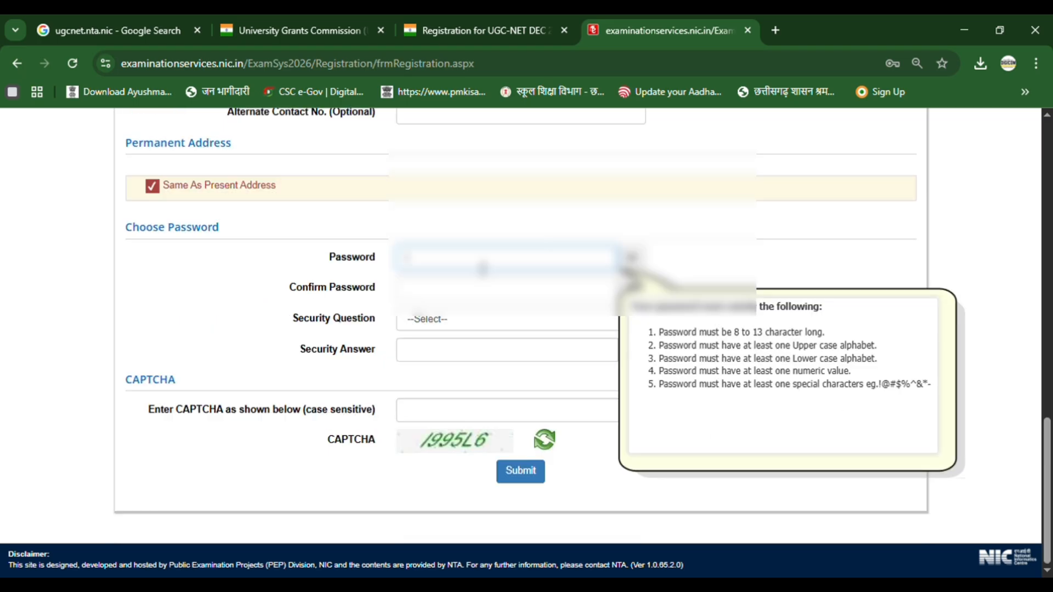
{"action": "type", "text": "•••••••••"}
{"action": "key", "text": "Tab"}
{"action": "type", "text": "•"}
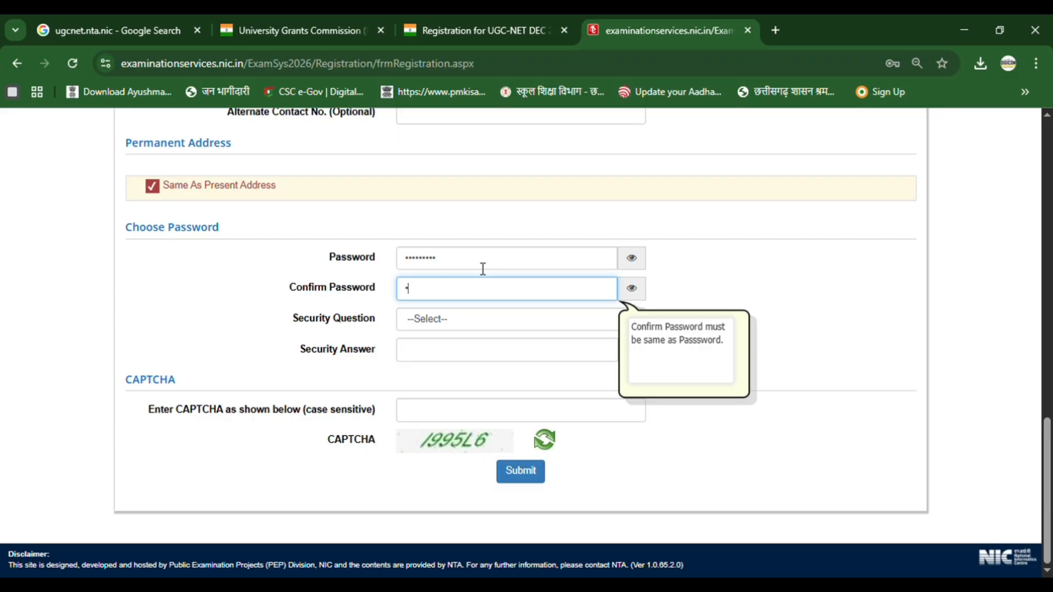
{"action": "type", "text": "••••••••"}
{"action": "key", "text": "Tab"}
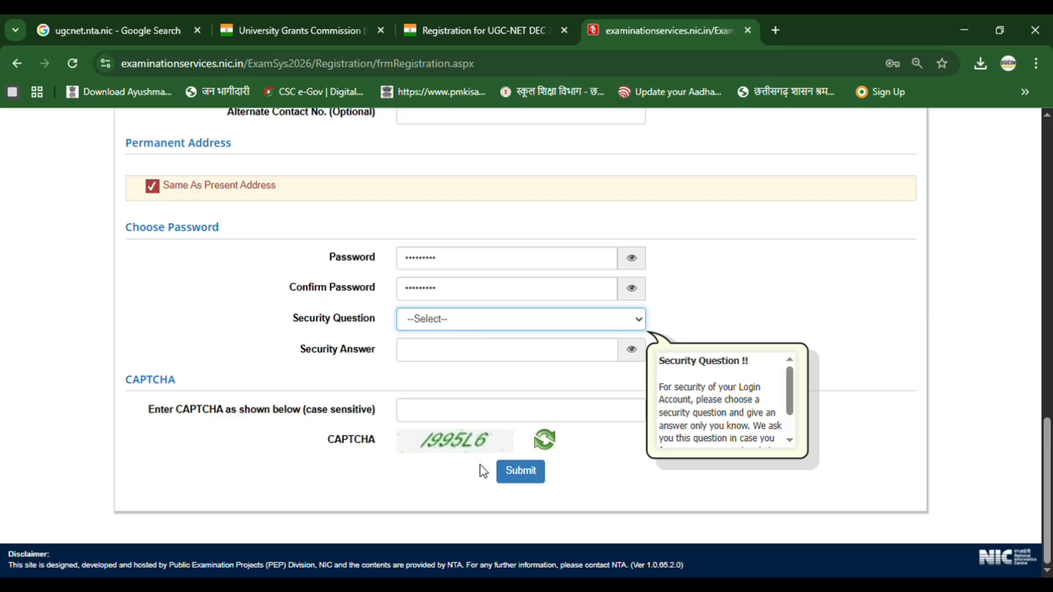
Choose the security question "What is your place of birth ?" and enter the security answer.
{"action": "key", "text": "Down"}
{"action": "left_click", "coordinate": [429, 359]}
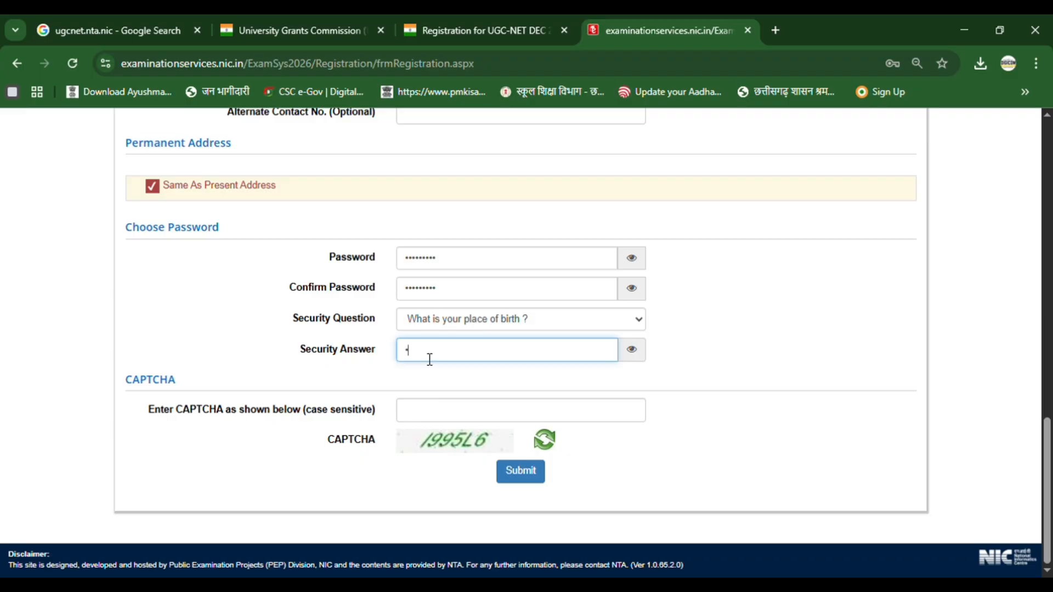
{"action": "type", "text": "••••••••"}
{"action": "key", "text": "Tab"}
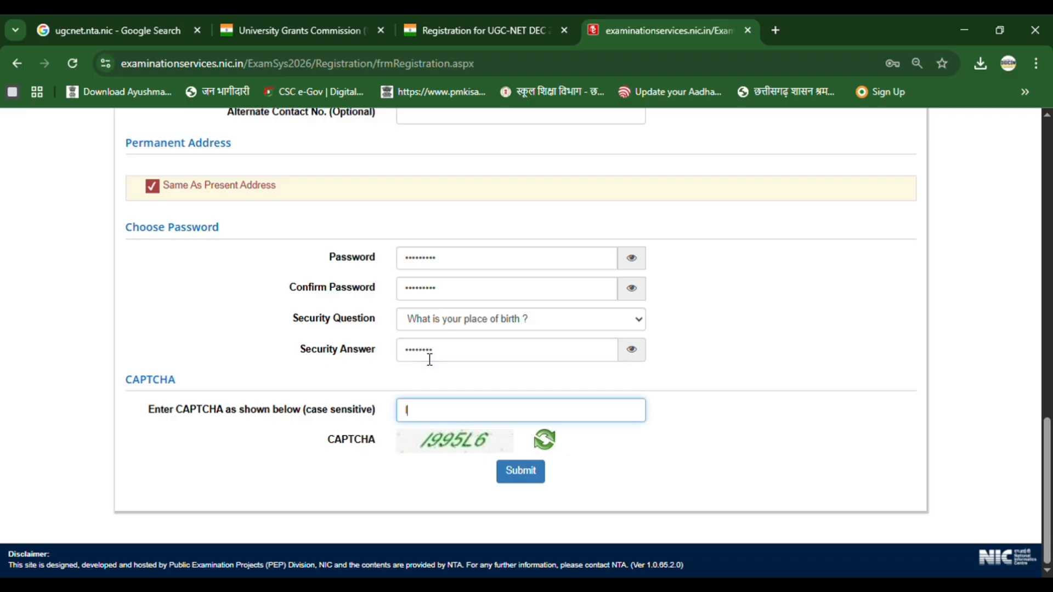
Enter the CAPTCHA text, submit the registration details and dismiss the review notice.
{"action": "type", "text": "I995L6"}
{"action": "left_click", "coordinate": [524, 481]}
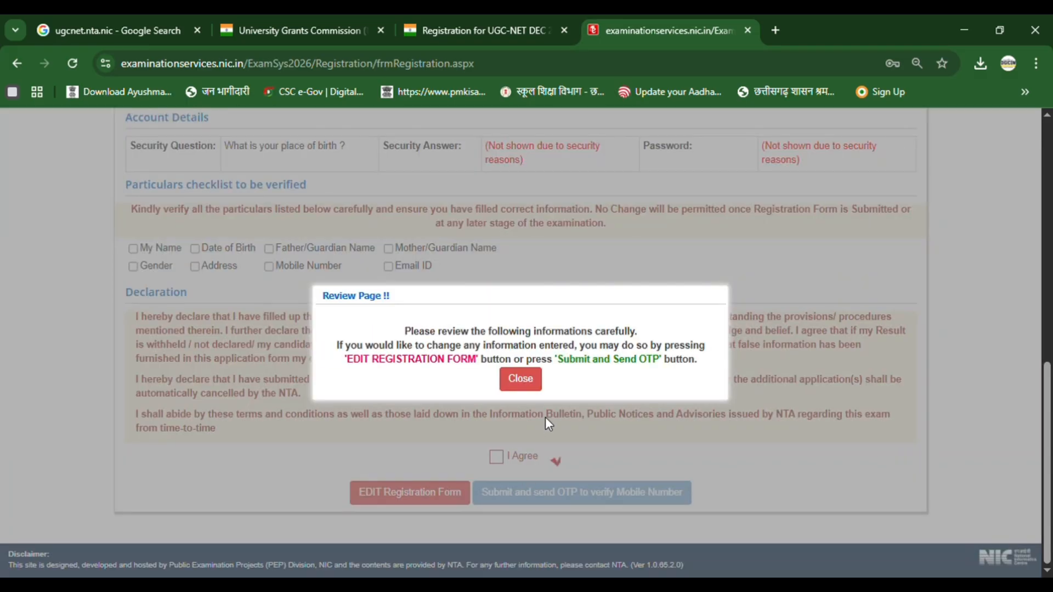
{"action": "left_click", "coordinate": [521, 379]}
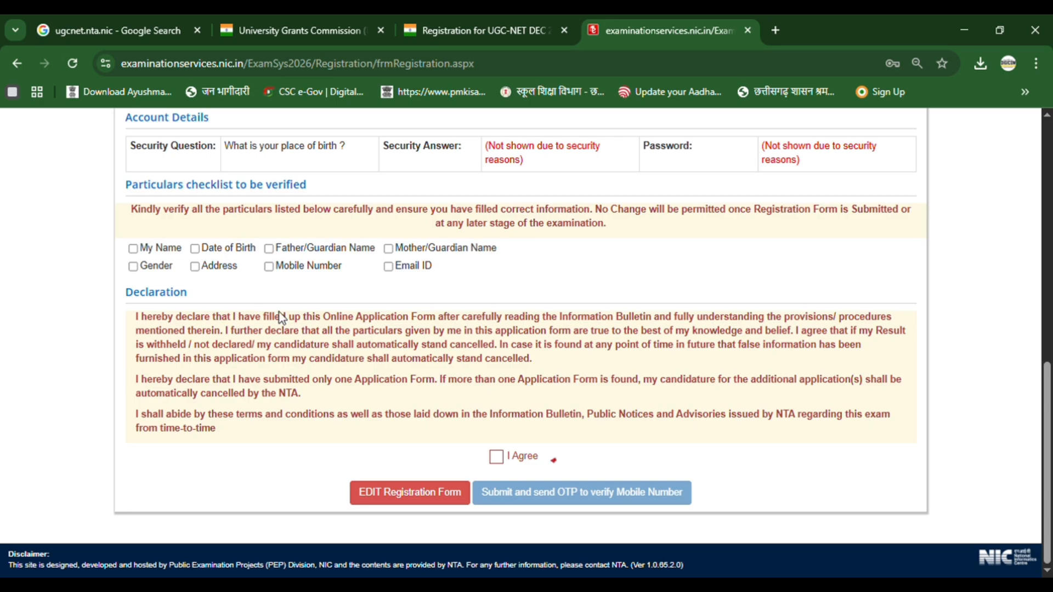
Mark all eight particulars in the verification checklist, from My Name to Email ID, and agree to the declaration.
{"action": "left_click", "coordinate": [133, 249]}
{"action": "key", "text": "Tab"}
{"action": "key", "text": "space"}
{"action": "key", "text": "Tab"}
{"action": "key", "text": "space"}
{"action": "key", "text": "Tab"}
{"action": "key", "text": "space"}
{"action": "key", "text": "Tab"}
{"action": "key", "text": "space"}
{"action": "key", "text": "Tab"}
{"action": "key", "text": "space"}
{"action": "key", "text": "Tab"}
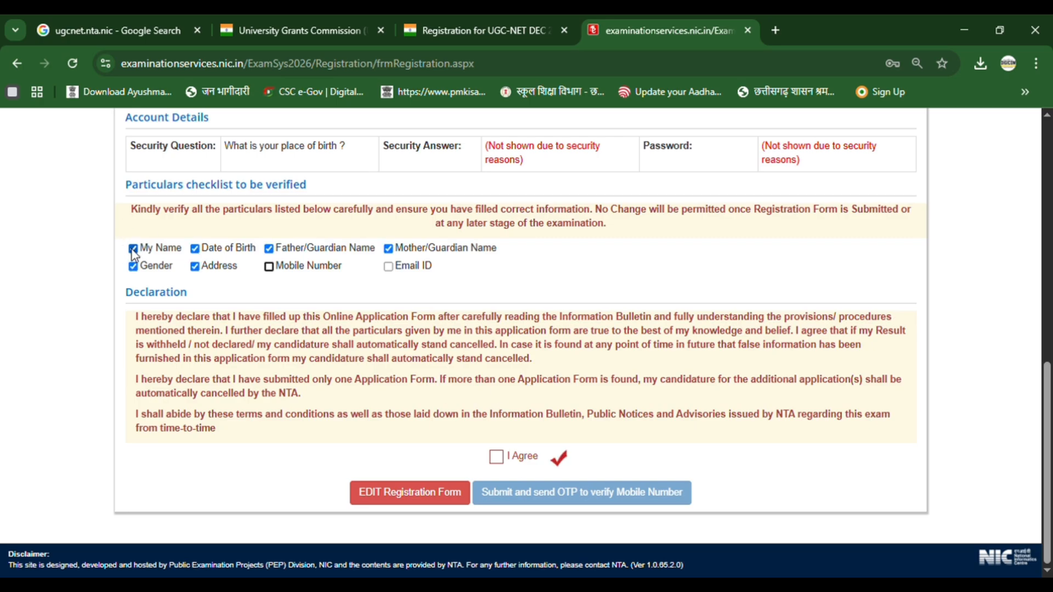
{"action": "key", "text": "space"}
{"action": "key", "text": "Tab"}
{"action": "key", "text": "space"}
{"action": "left_click", "coordinate": [496, 457]}
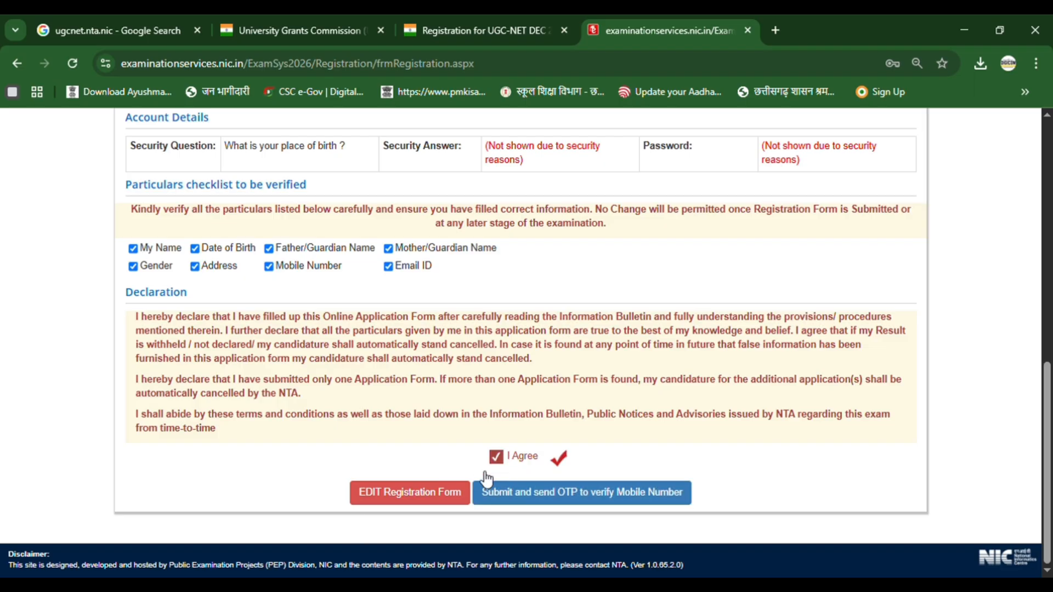
Request the OTP for the mobile number, enter the received code and submit the registration form.
{"action": "left_click", "coordinate": [570, 499]}
{"action": "left_click", "coordinate": [504, 369]}
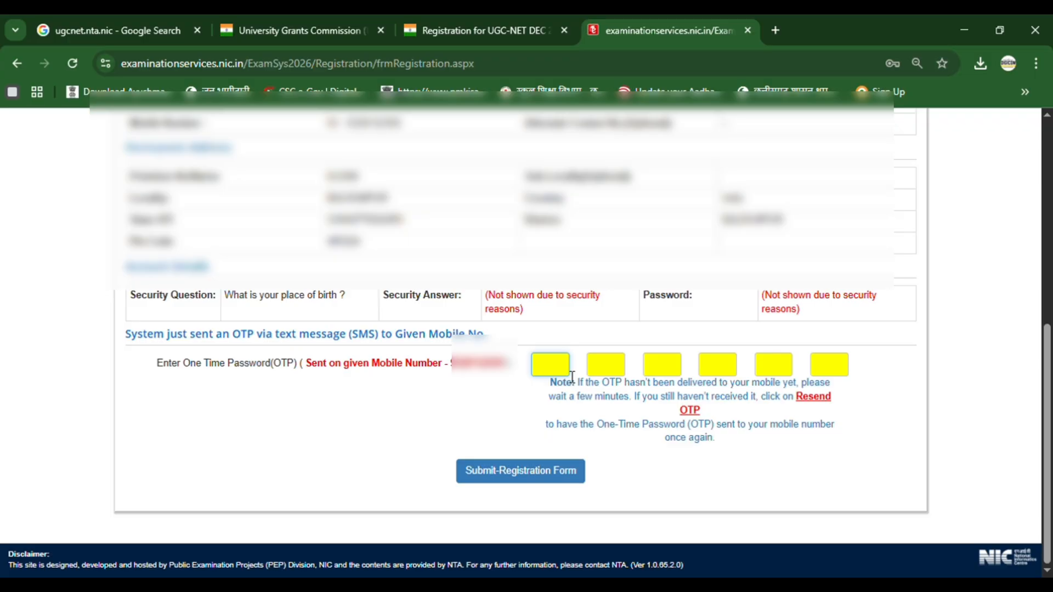
{"action": "key", "text": "ctrl+v"}
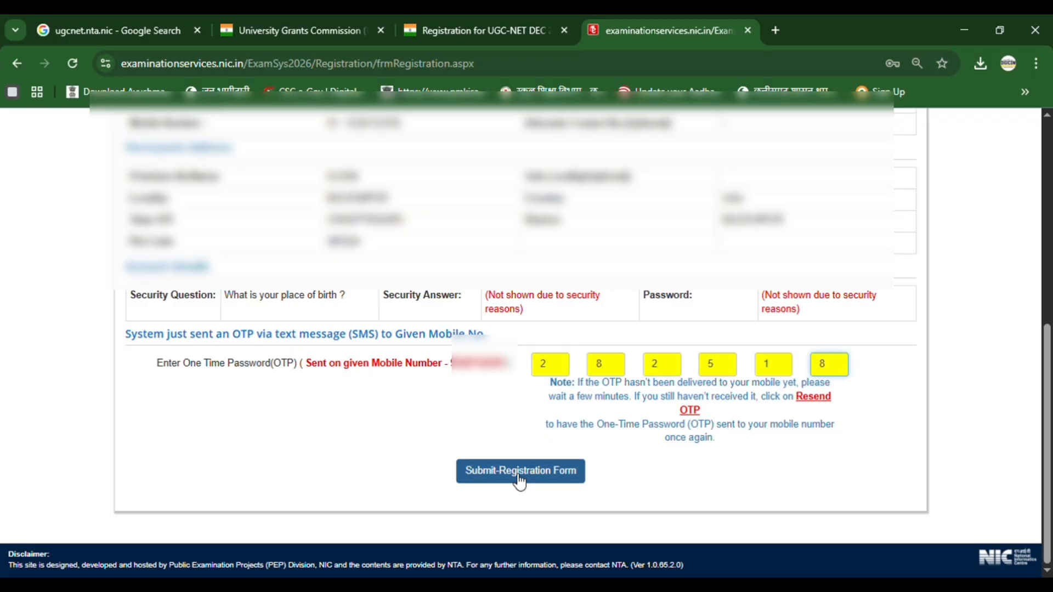
{"action": "left_click", "coordinate": [518, 482]}
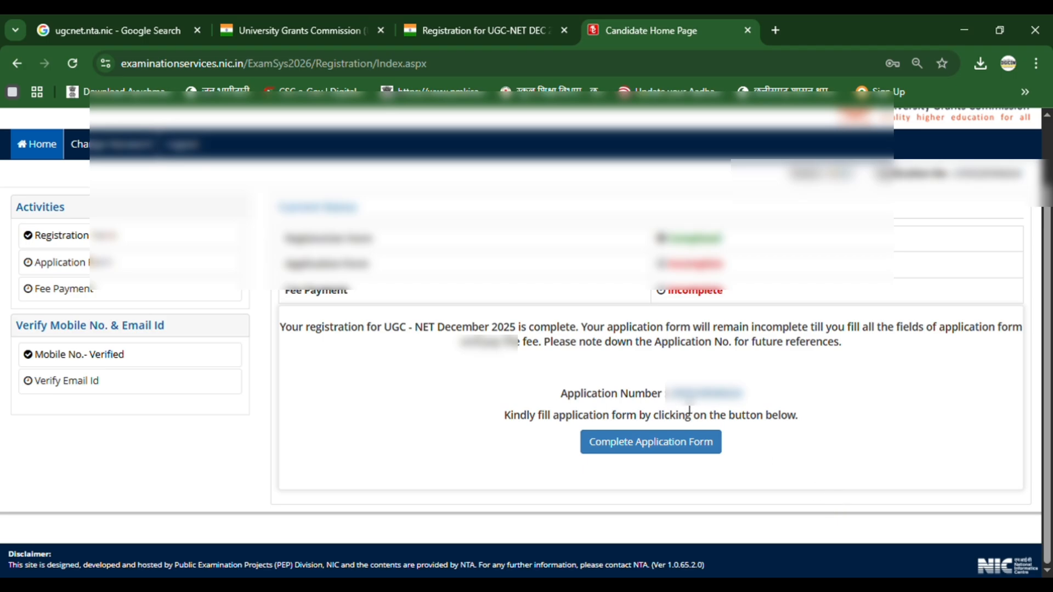
Highlight the generated application number, and open the Personal Details section of the application form.
{"action": "left_click_drag", "start_coordinate": [669, 393], "coordinate": [795, 396]}
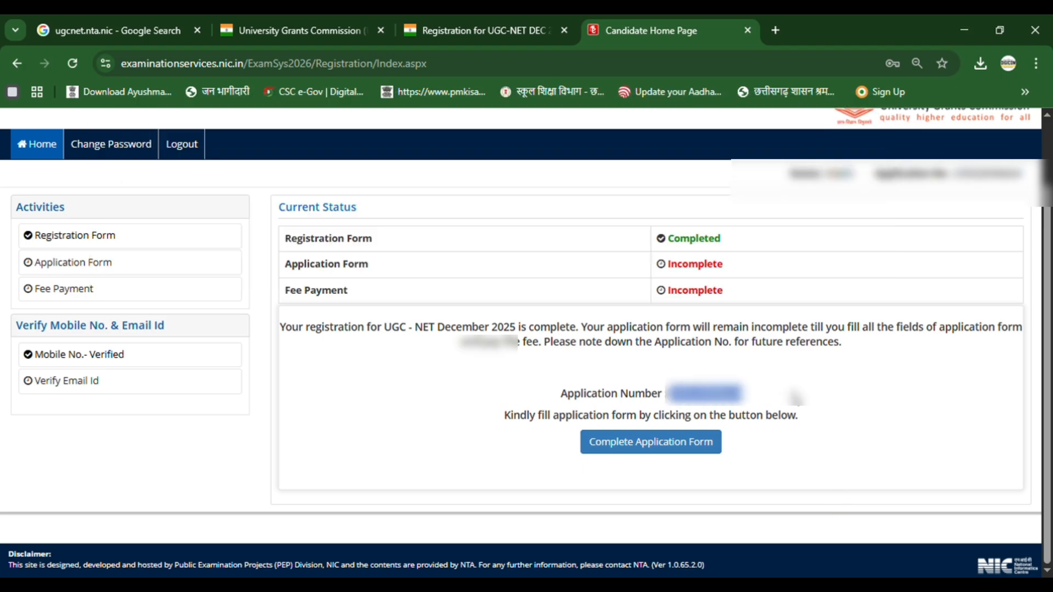
{"action": "left_click", "coordinate": [783, 404]}
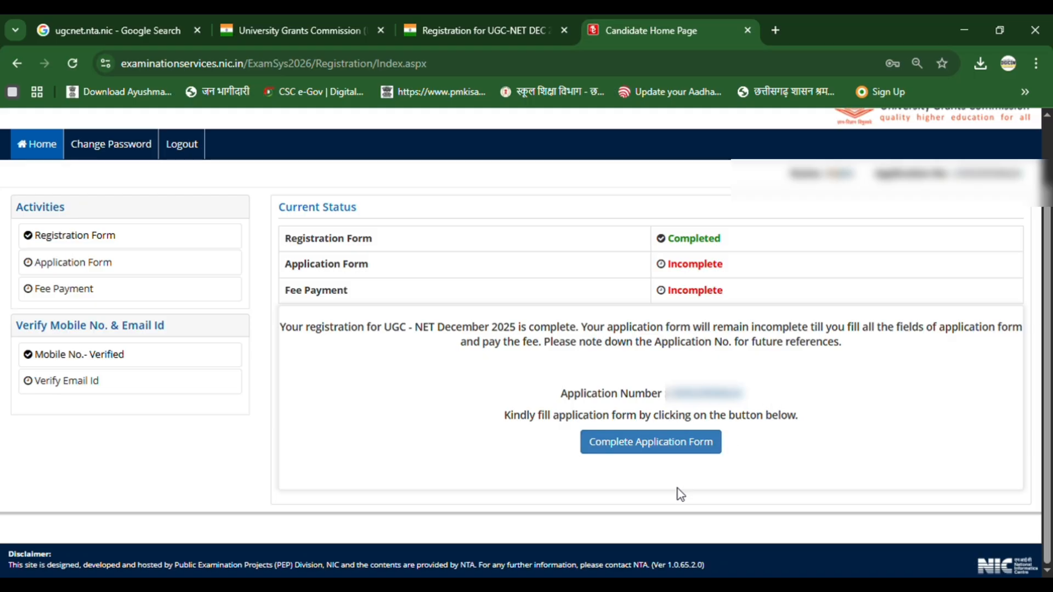
{"action": "left_click", "coordinate": [668, 445]}
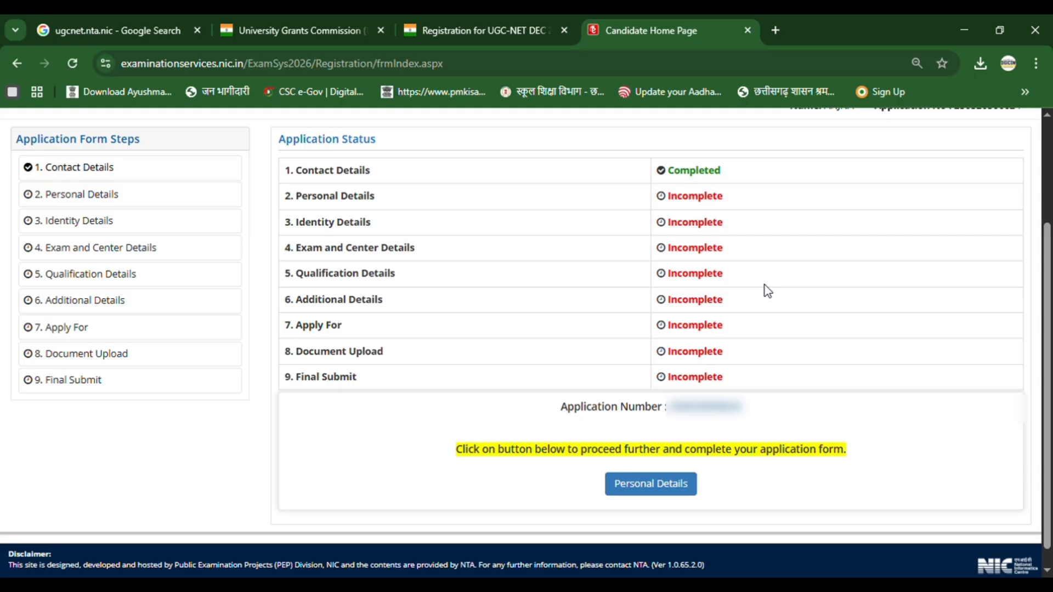
{"action": "left_click", "coordinate": [658, 484]}
Set the nationality to Indian and choose Gen-EWS for both the category and its confirmation.
{"action": "left_click", "coordinate": [600, 148]}
{"action": "left_click", "coordinate": [576, 212]}
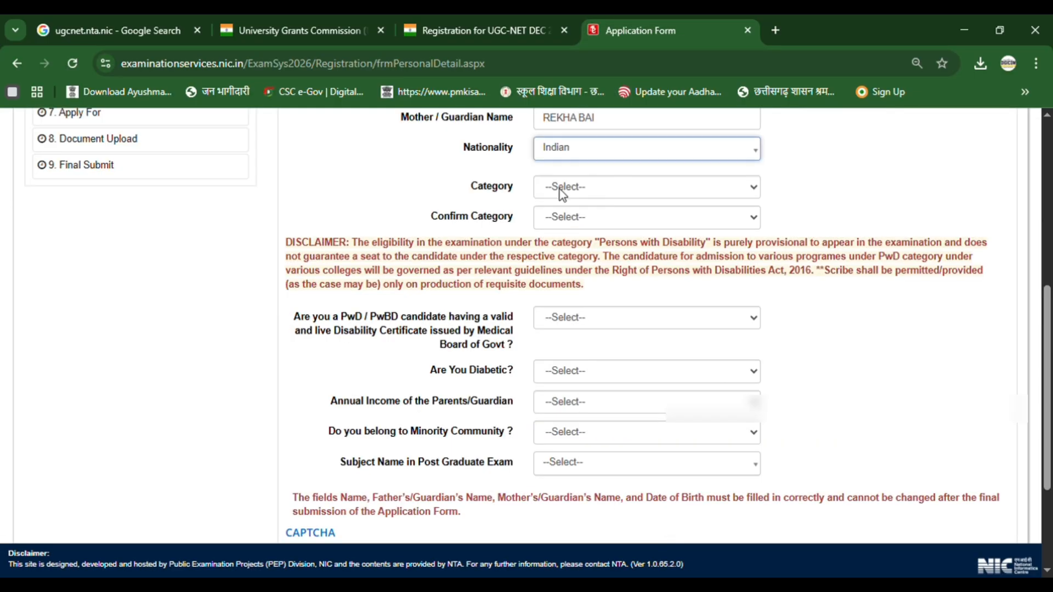
{"action": "mouse_move", "coordinate": [562, 193]}
{"action": "key", "text": "Tab"}
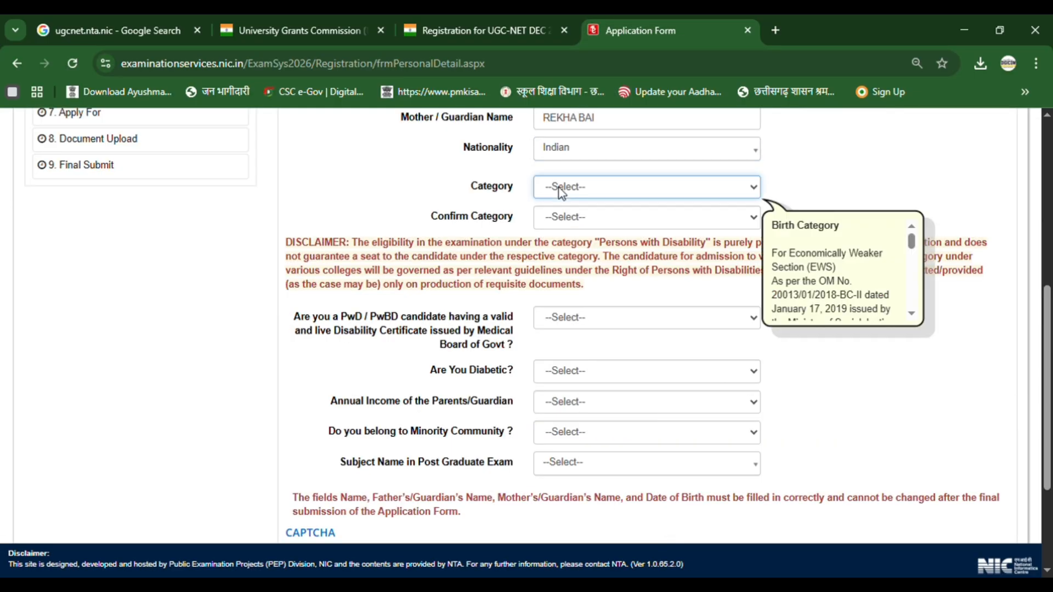
{"action": "left_click", "coordinate": [559, 224]}
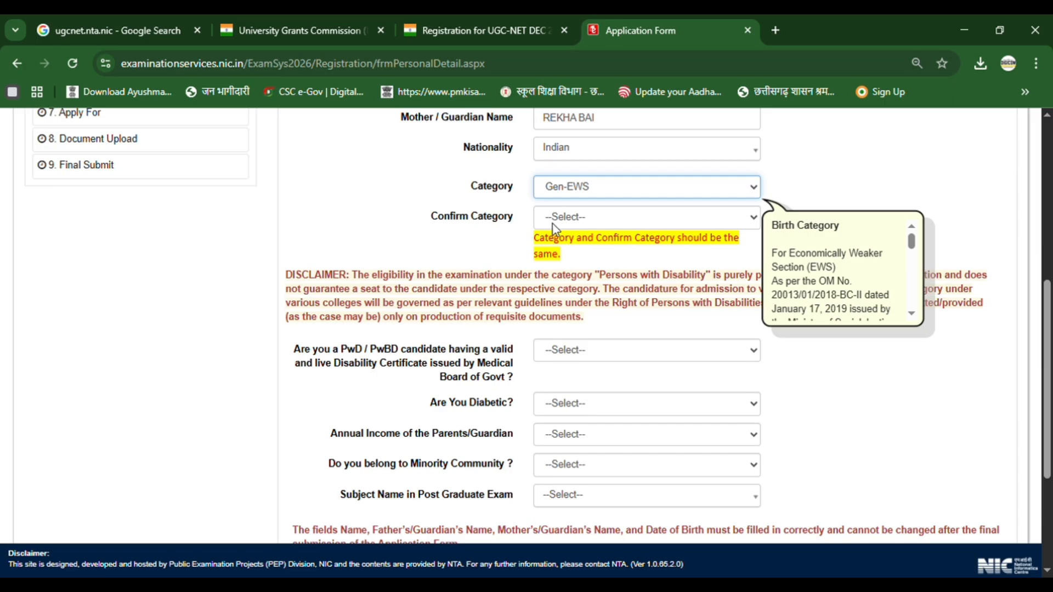
{"action": "left_click", "coordinate": [561, 261]}
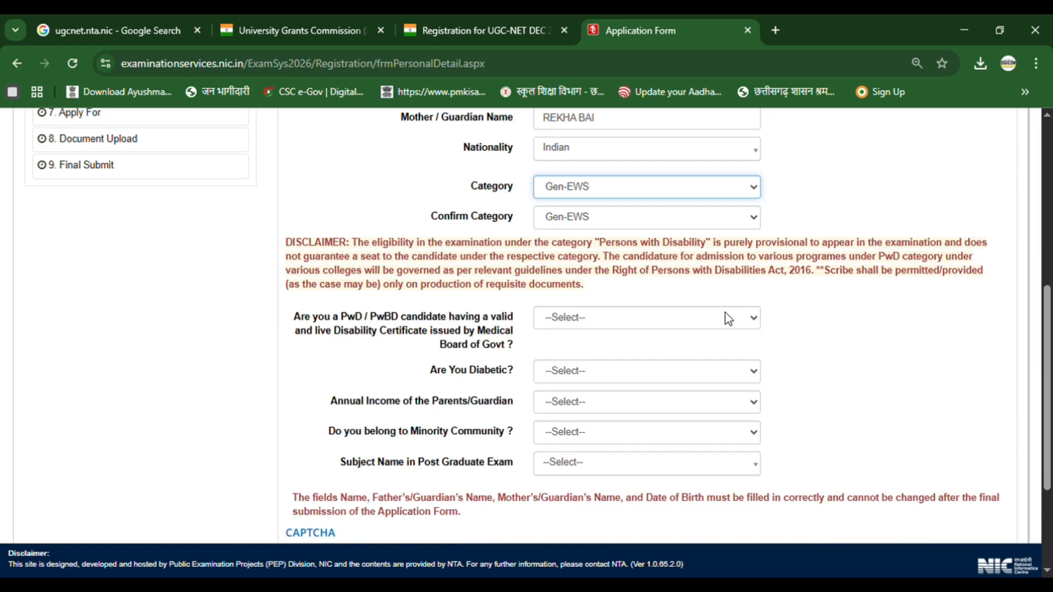
Answer No to both the PwD / PwBD disability certificate question and the diabetic question.
{"action": "left_click", "coordinate": [594, 320]}
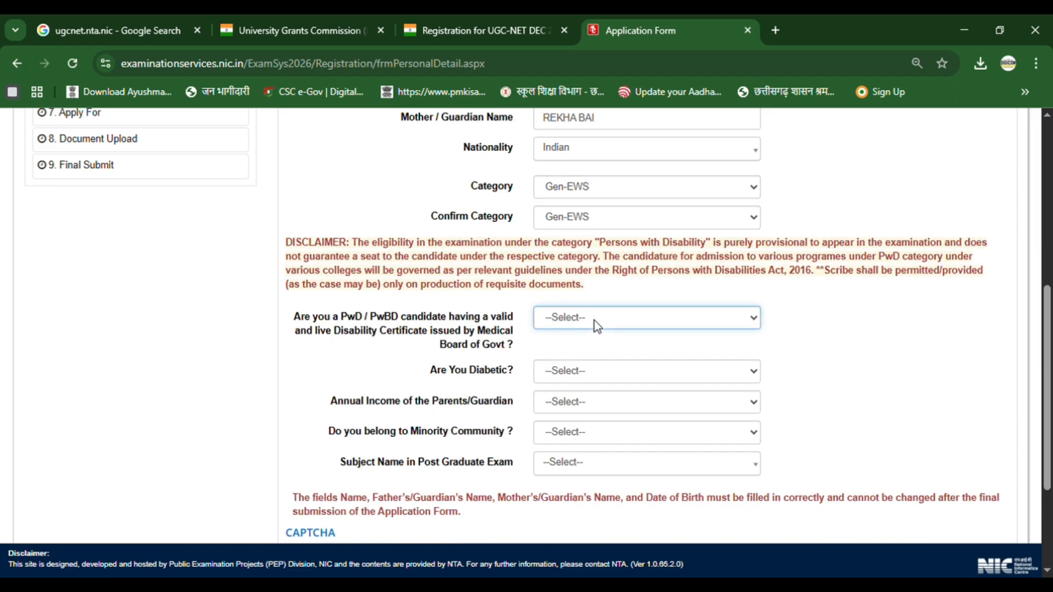
{"action": "left_click", "coordinate": [577, 359]}
{"action": "left_click", "coordinate": [574, 374]}
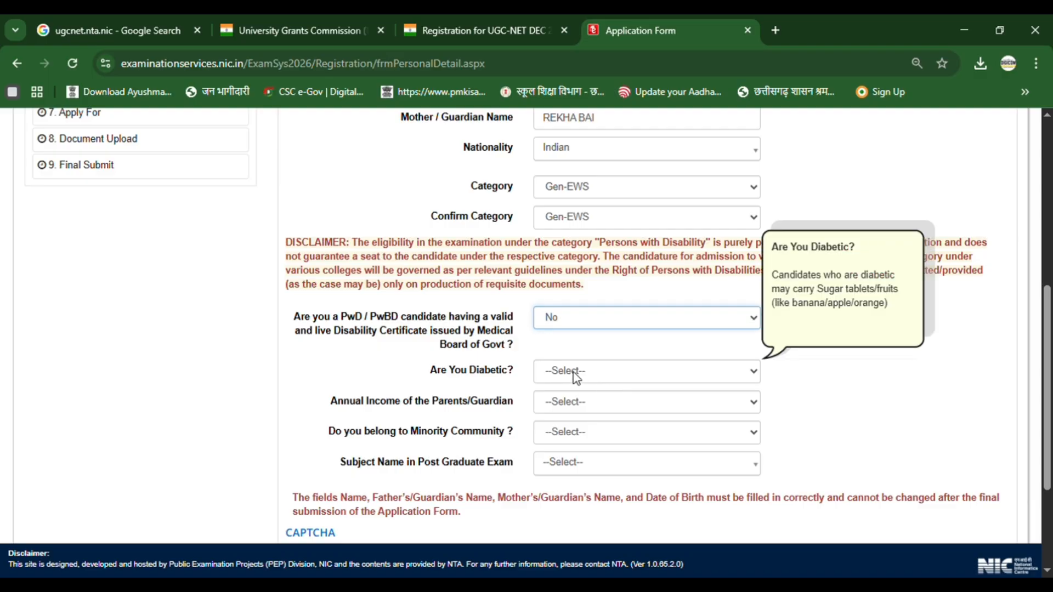
{"action": "left_click", "coordinate": [570, 435]}
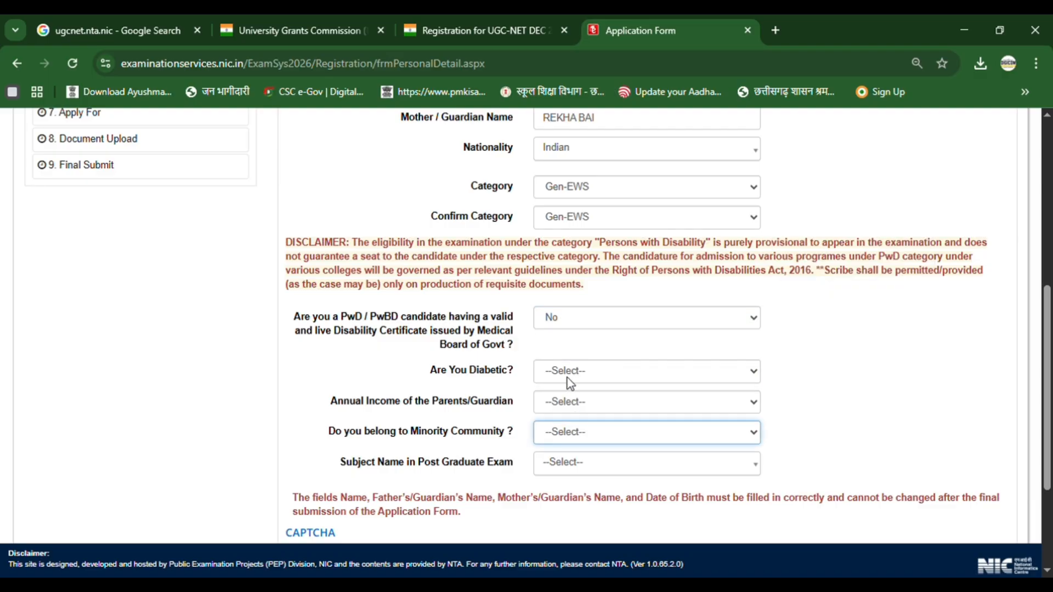
{"action": "left_click", "coordinate": [567, 385]}
{"action": "left_click", "coordinate": [573, 429]}
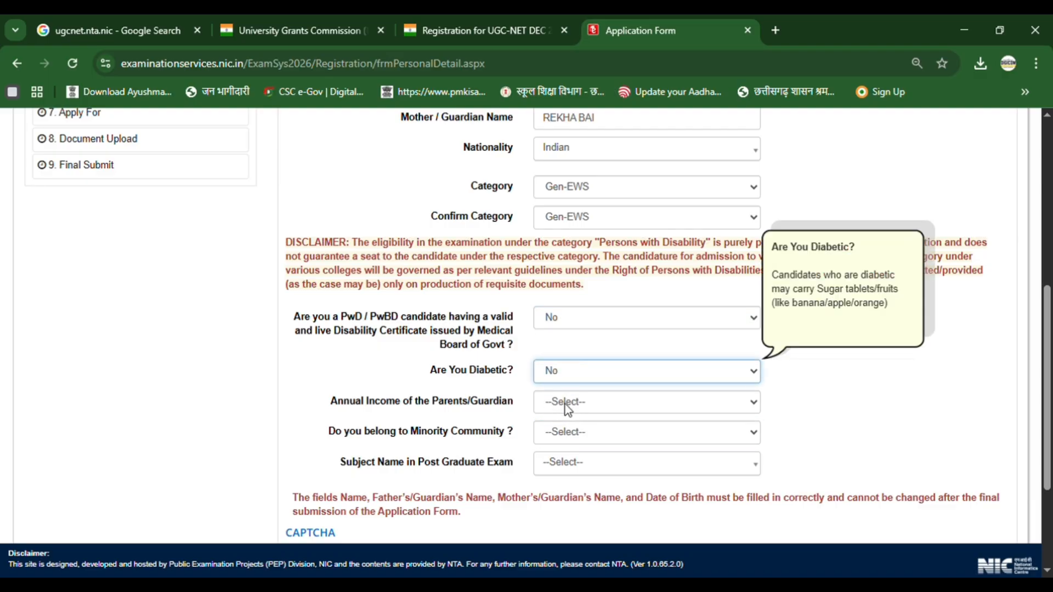
Set both category fields to General, parents' annual income to UPTO 100000, minority community to No, and the postgraduate subject to Sociology.
{"action": "left_click", "coordinate": [566, 408]}
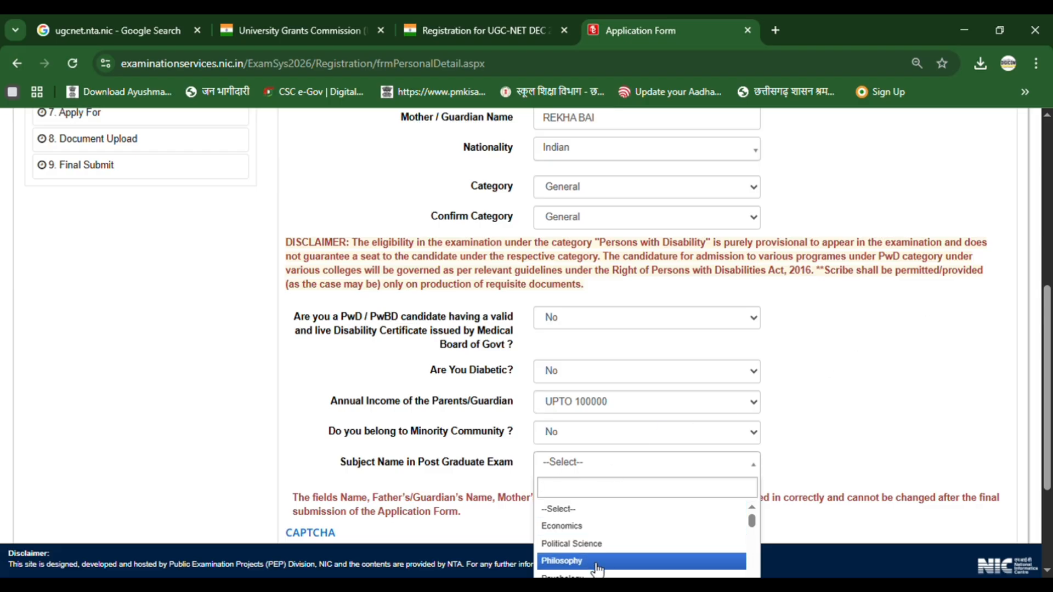
{"action": "type", "text": "so"}
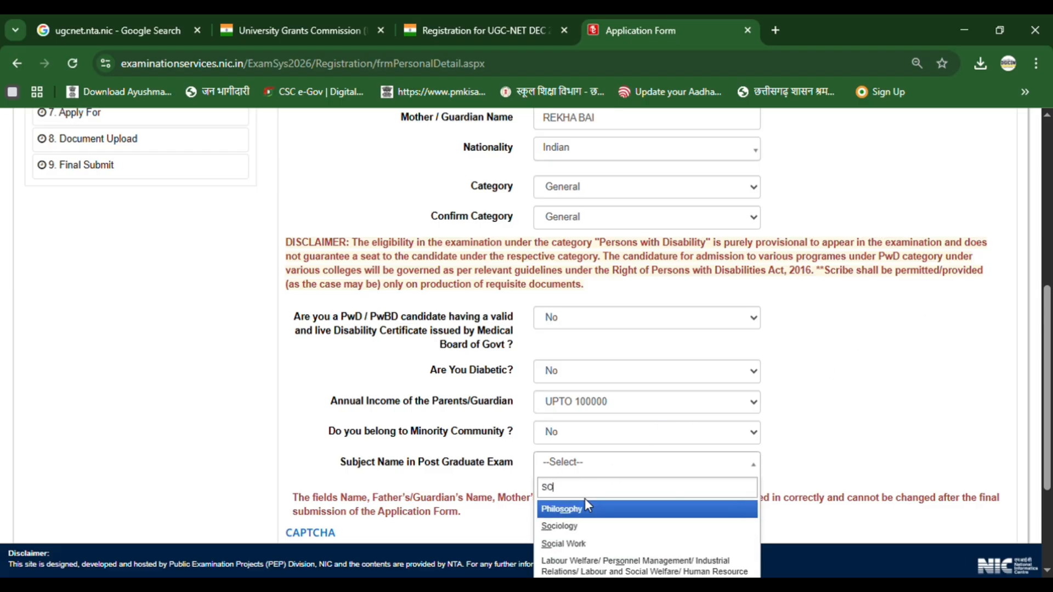
{"action": "left_click", "coordinate": [564, 527]}
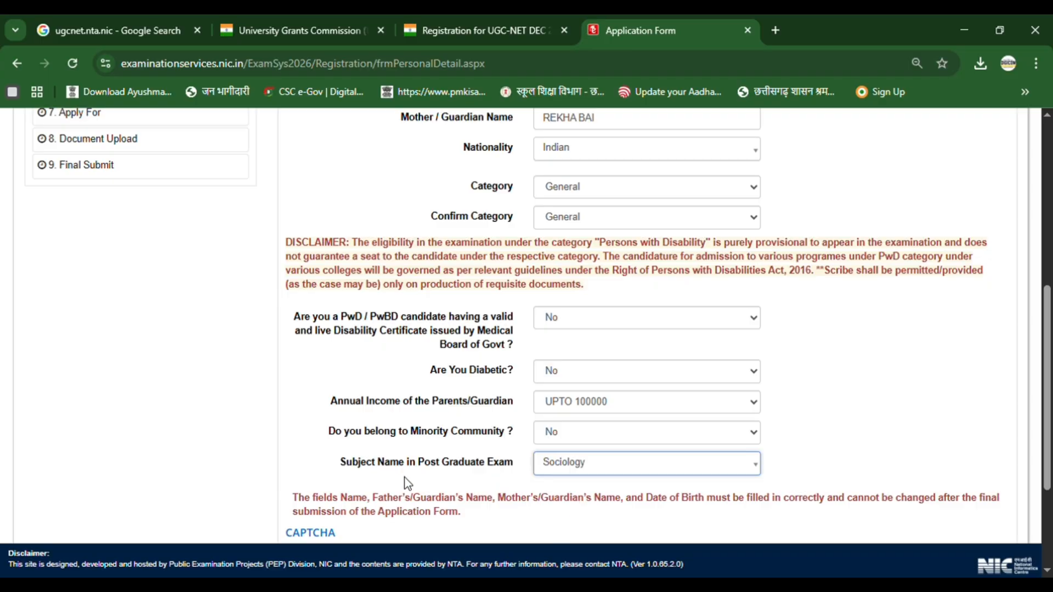
Fill in the displayed CAPTCHA, save the personal details and confirm submission of the section.
{"action": "scroll", "coordinate": [1042, 301], "scroll_direction": "down", "scroll_amount": 3}
{"action": "left_click", "coordinate": [584, 401]}
{"action": "type", "text": "883"}
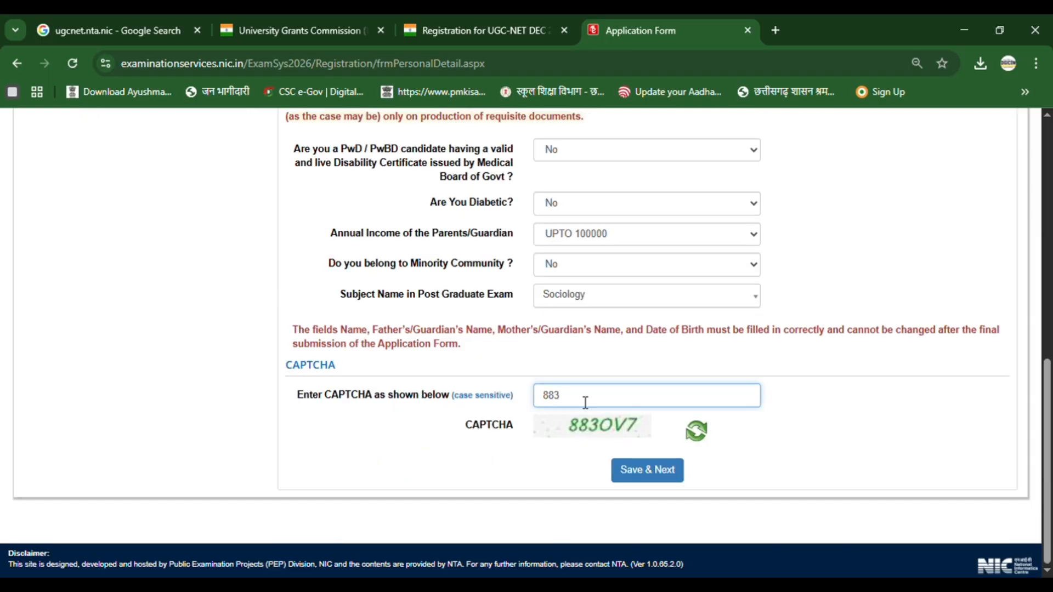
{"action": "type", "text": "QV7"}
{"action": "left_click", "coordinate": [639, 473]}
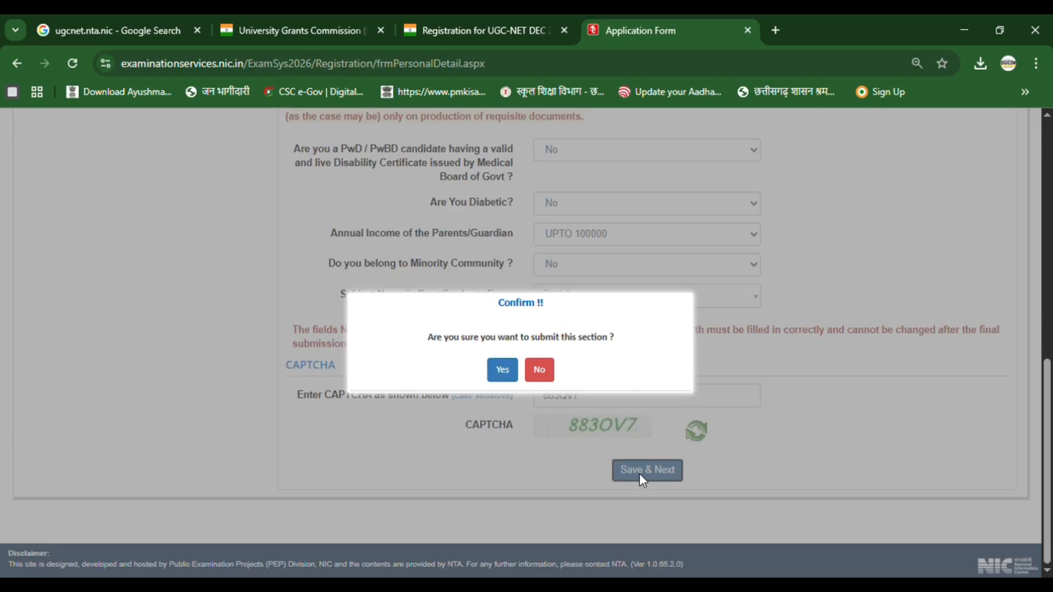
{"action": "left_click", "coordinate": [500, 370]}
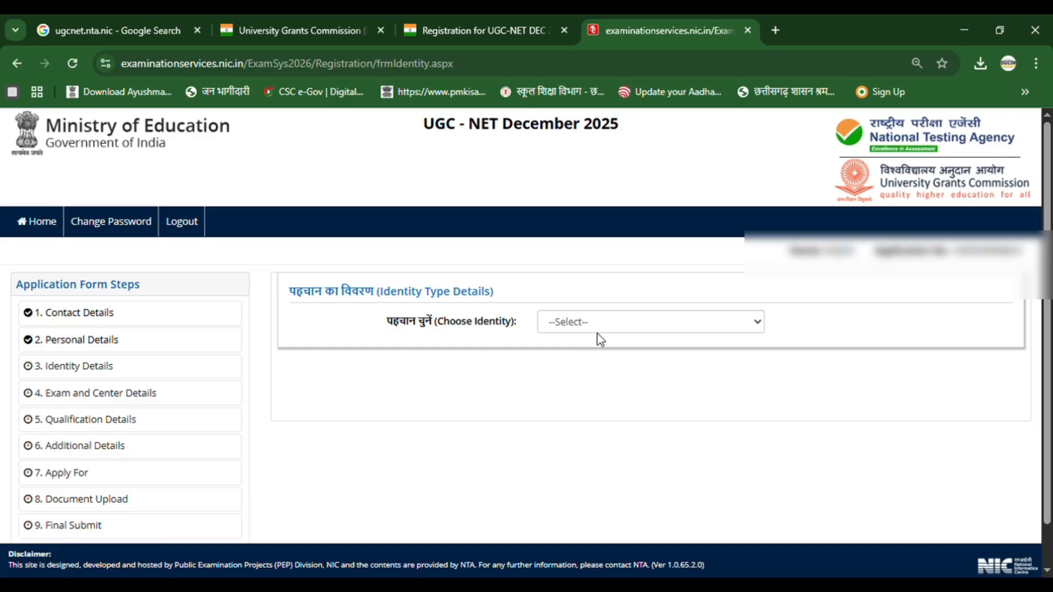
Choose Aadhaar as the identity type and agree to the declaration about sharing the Aadhaar number.
{"action": "key", "text": "Down"}
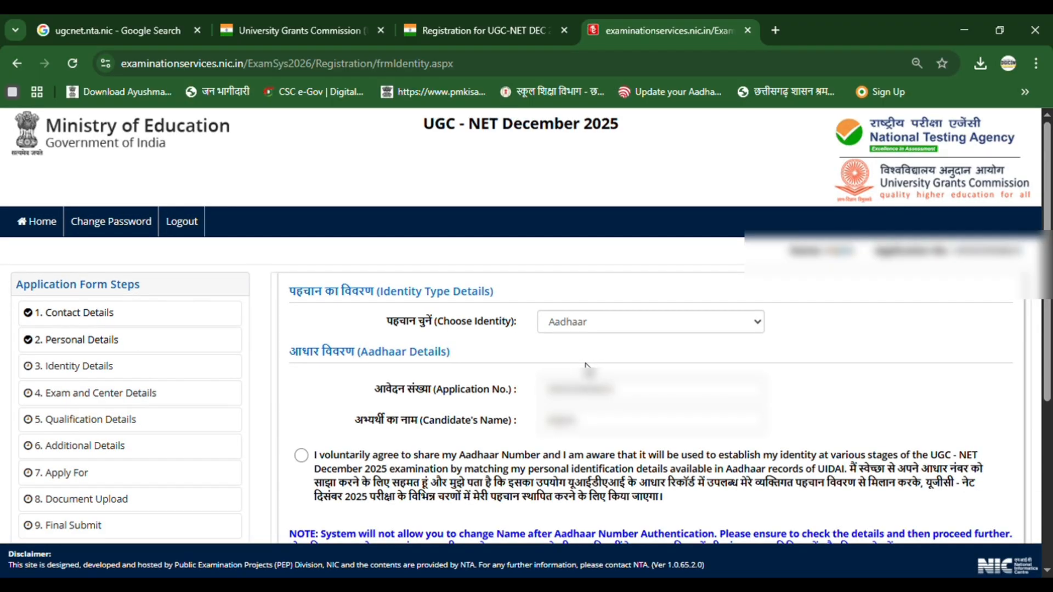
{"action": "left_click_drag", "start_coordinate": [1047, 266], "coordinate": [1046, 396]}
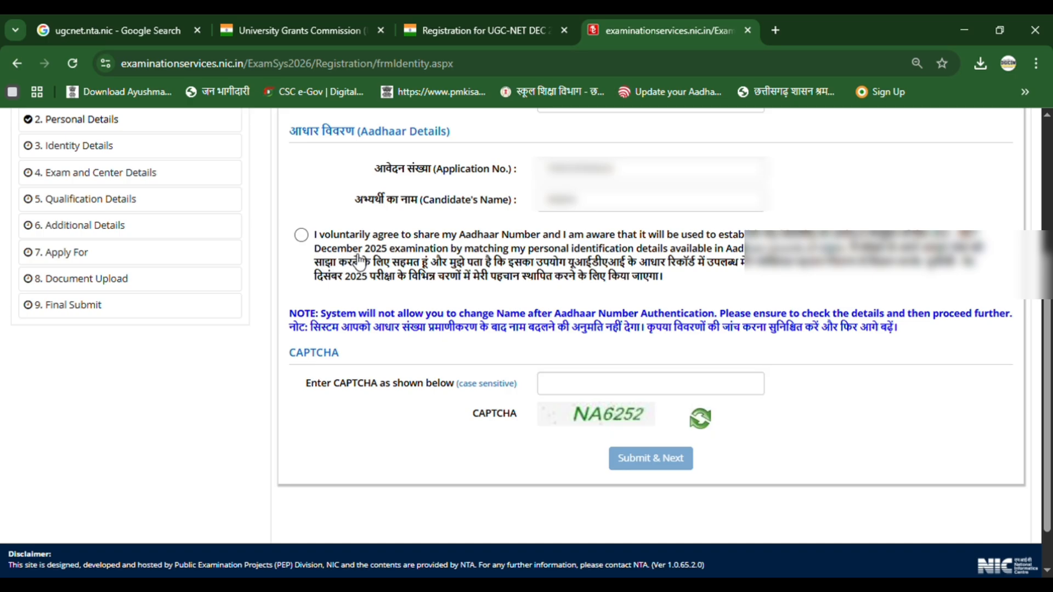
{"action": "left_click", "coordinate": [301, 236]}
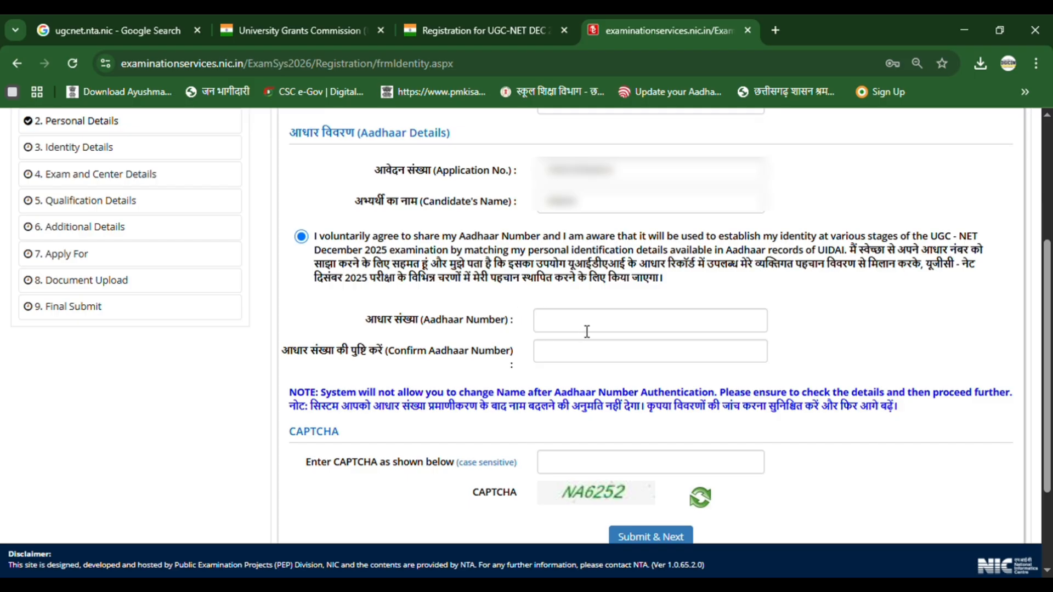
Enter and confirm the candidate's Aadhaar number, fill in the displayed CAPTCHA and submit the Aadhaar details.
{"action": "left_click", "coordinate": [586, 330]}
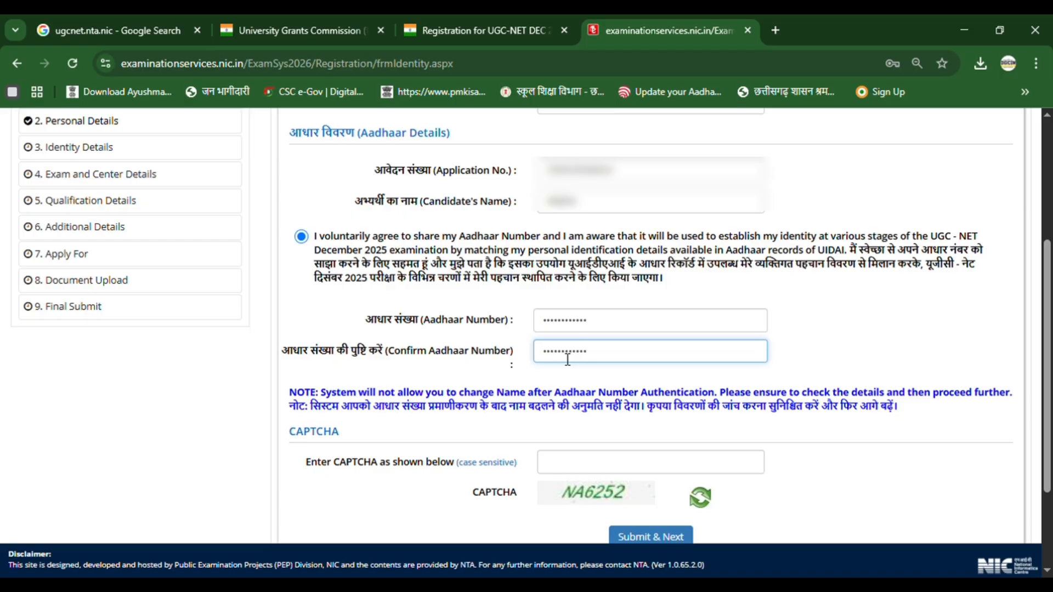
{"action": "left_click", "coordinate": [575, 466]}
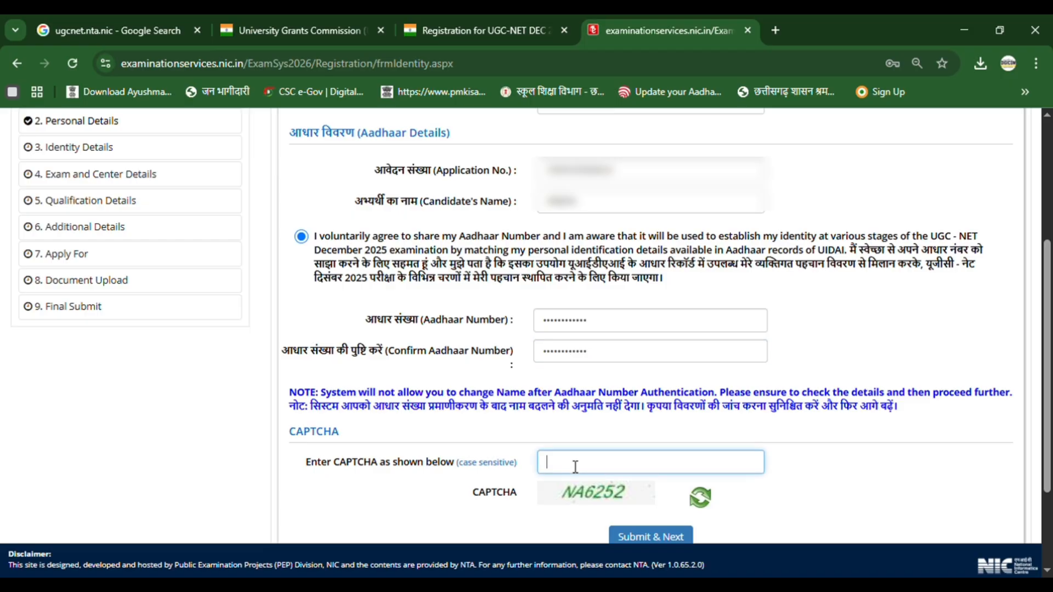
{"action": "type", "text": "NA6252"}
{"action": "left_click", "coordinate": [653, 536]}
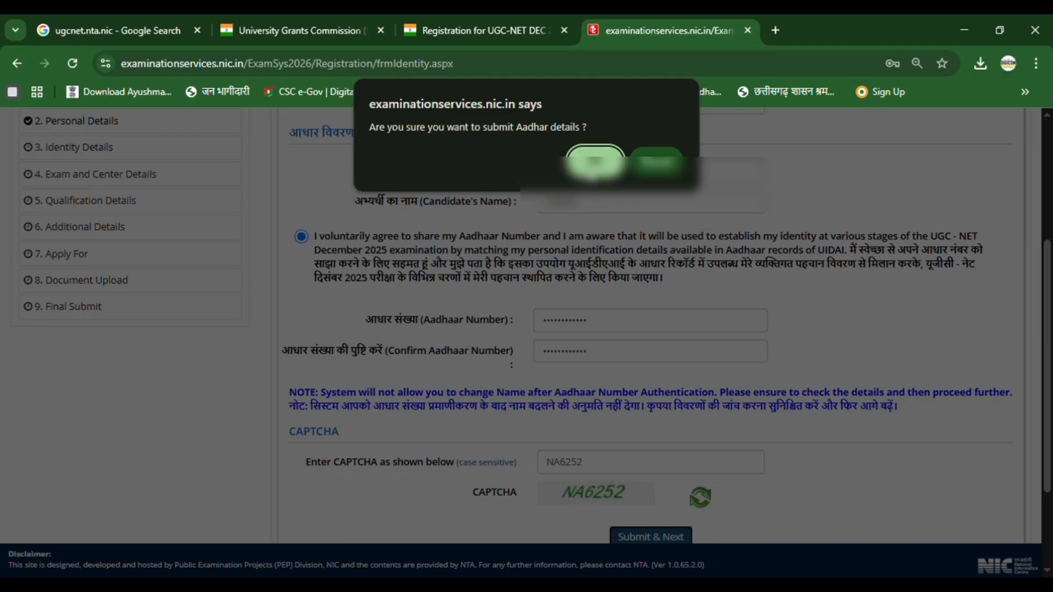
{"action": "left_click", "coordinate": [594, 162]}
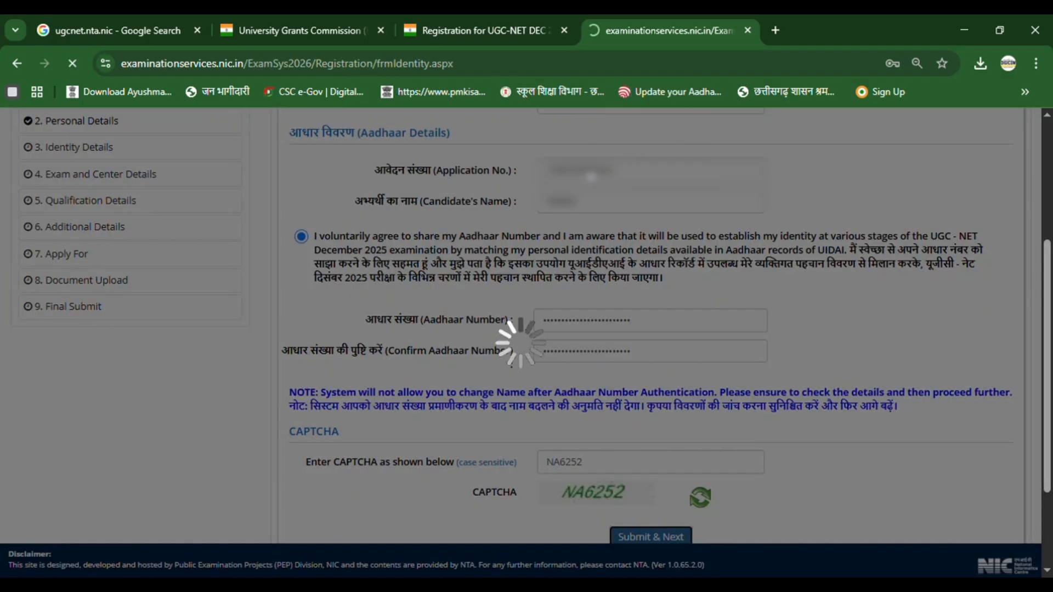
Apply on the basis of Master's Degree, with subject Sociology, medium Hindi, and Chhattisgarh exam cities Bilaspur, Ambikapur, Raipur and Durg in that order.
{"action": "left_click", "coordinate": [595, 185]}
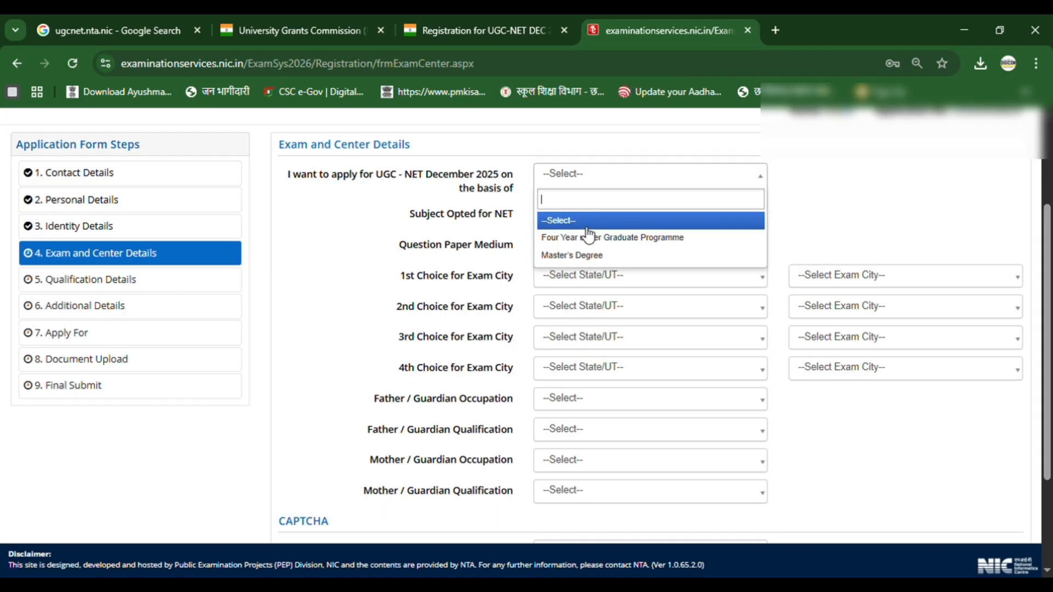
{"action": "left_click", "coordinate": [585, 257]}
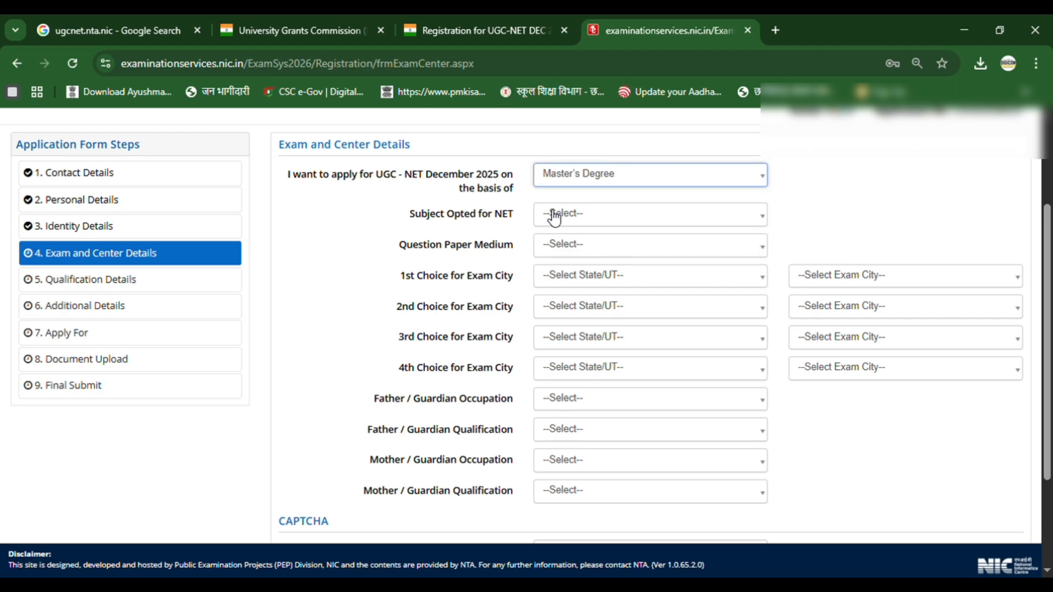
{"action": "left_click", "coordinate": [557, 219]}
{"action": "left_click", "coordinate": [558, 219]}
{"action": "left_click", "coordinate": [560, 220]}
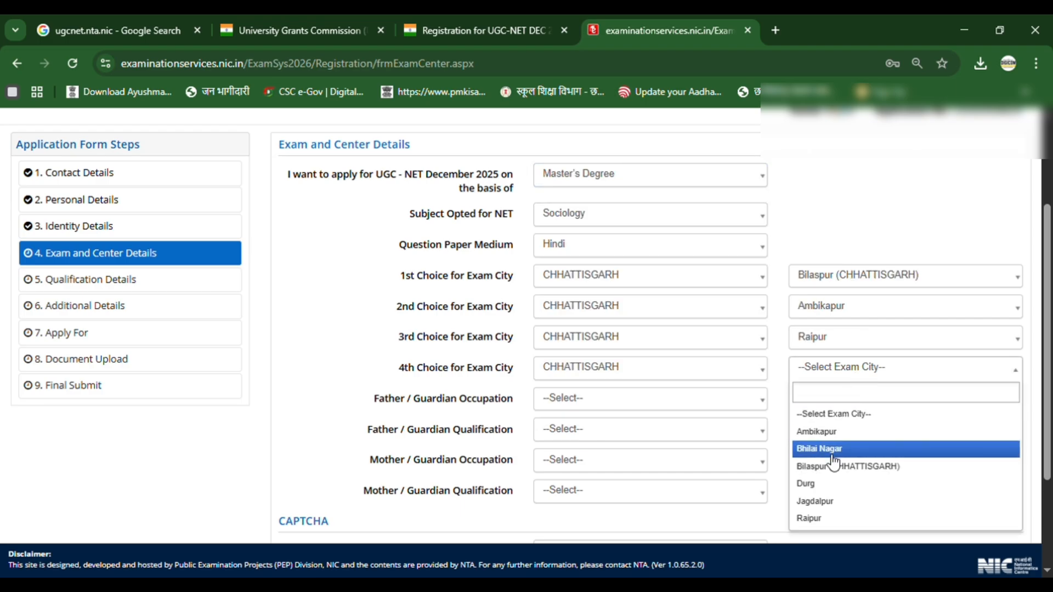
{"action": "left_click", "coordinate": [822, 488]}
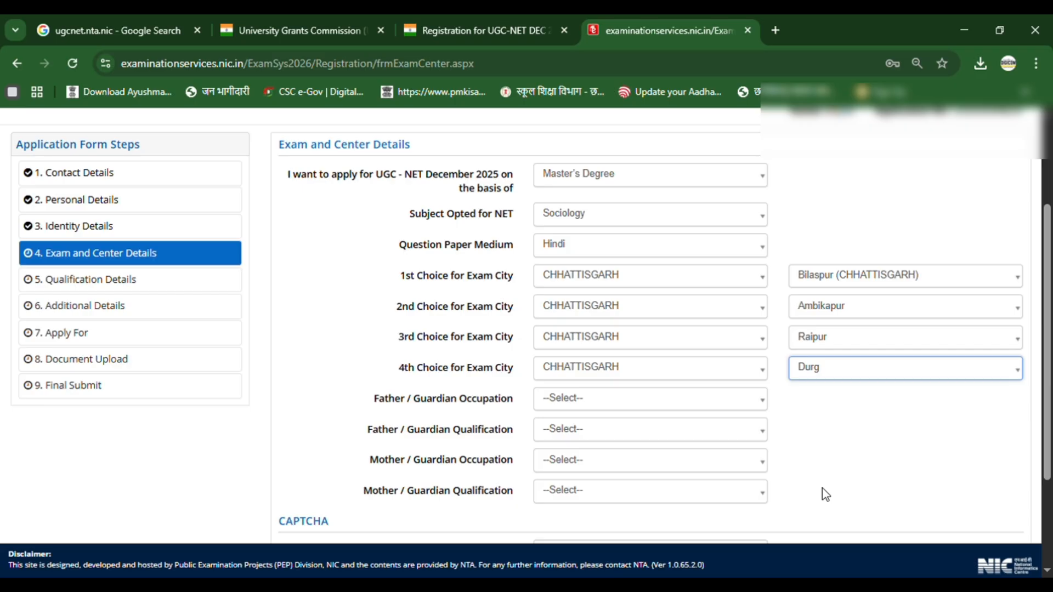
Set the father's occupation to GOVERNMENT SERVICE and qualification to GRADUATE, and the mother's to OTHERS (INCLUDING HOUSE WIFE) and ILLITERATE.
{"action": "left_click", "coordinate": [650, 407]}
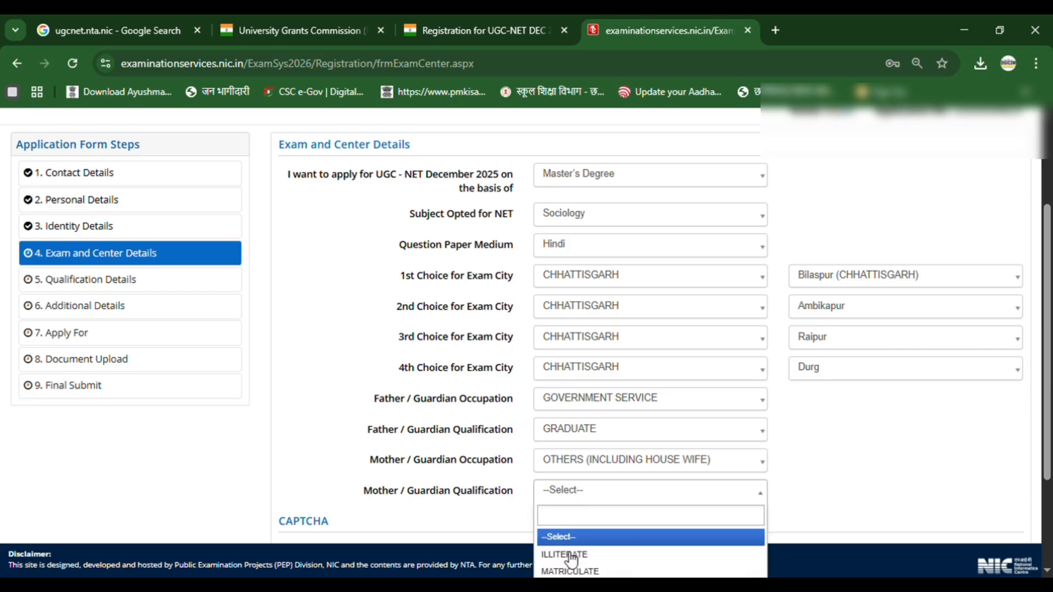
{"action": "left_click", "coordinate": [570, 567]}
Fill in the displayed CAPTCHA and submit the Exam and Center Details section.
{"action": "scroll", "coordinate": [571, 548], "scroll_direction": "down", "scroll_amount": 3}
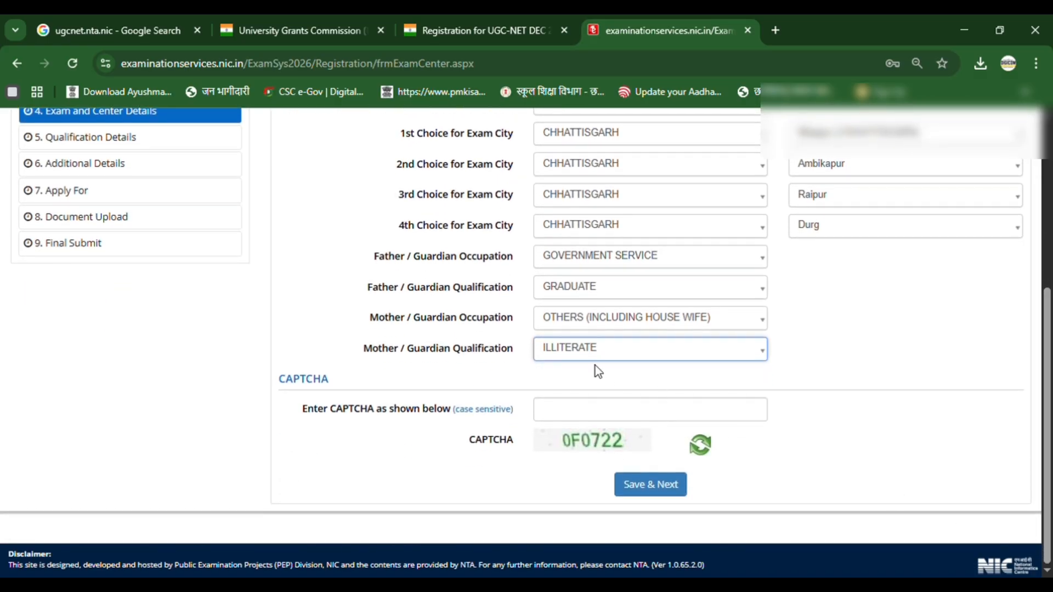
{"action": "left_click", "coordinate": [615, 420]}
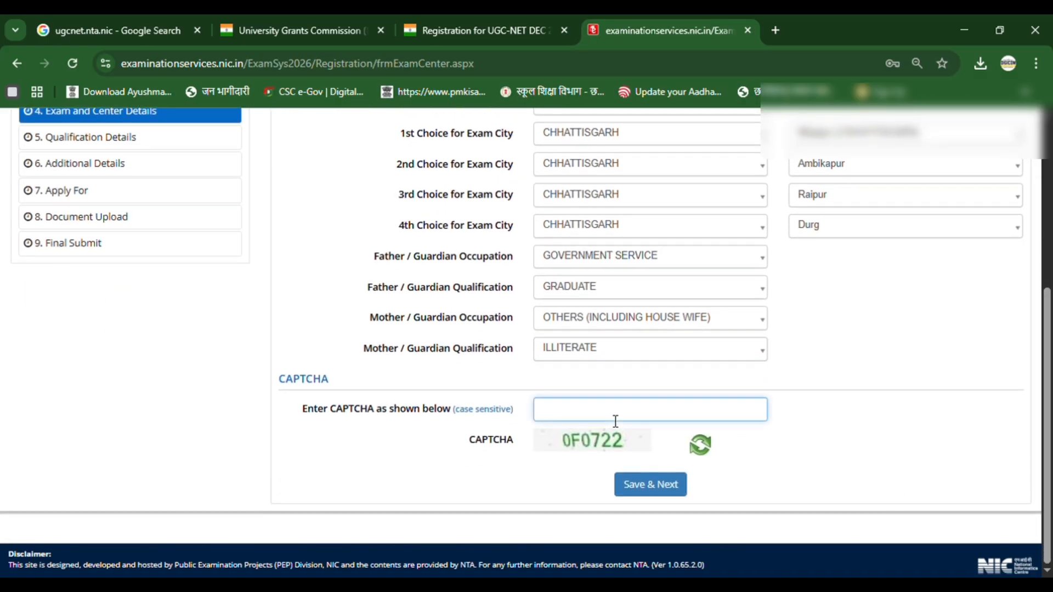
{"action": "type", "text": "0"}
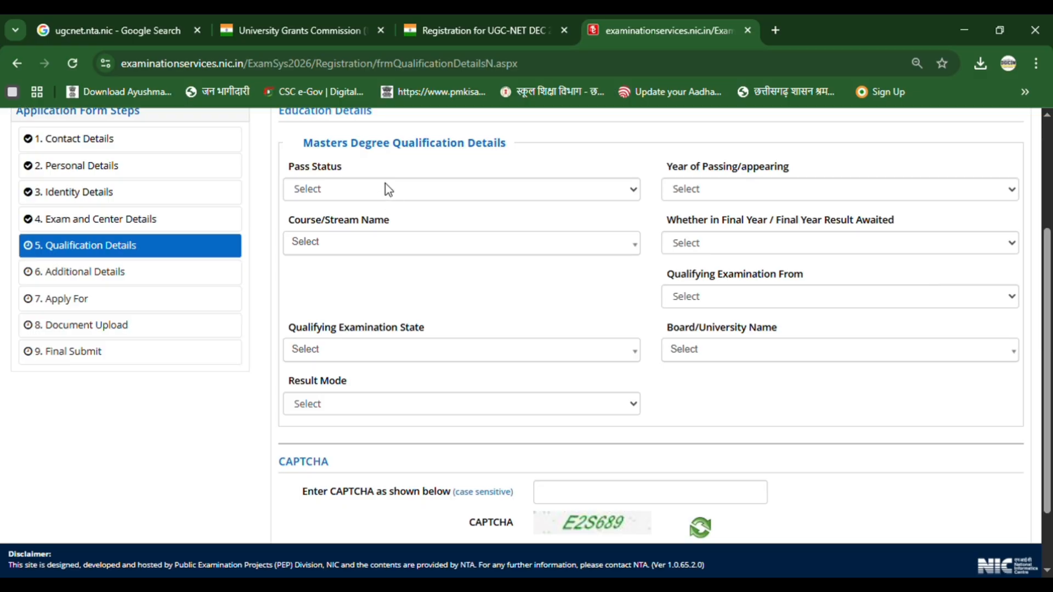
Record the master's qualification as Passed, 2023, Master of Arts (MA), result awaited Not Applicable, India, Chhattisgarh, Sant Gahira Guru Vishwavidyalaya, with result mode Percentage.
{"action": "left_click", "coordinate": [386, 184]}
{"action": "left_click", "coordinate": [315, 243]}
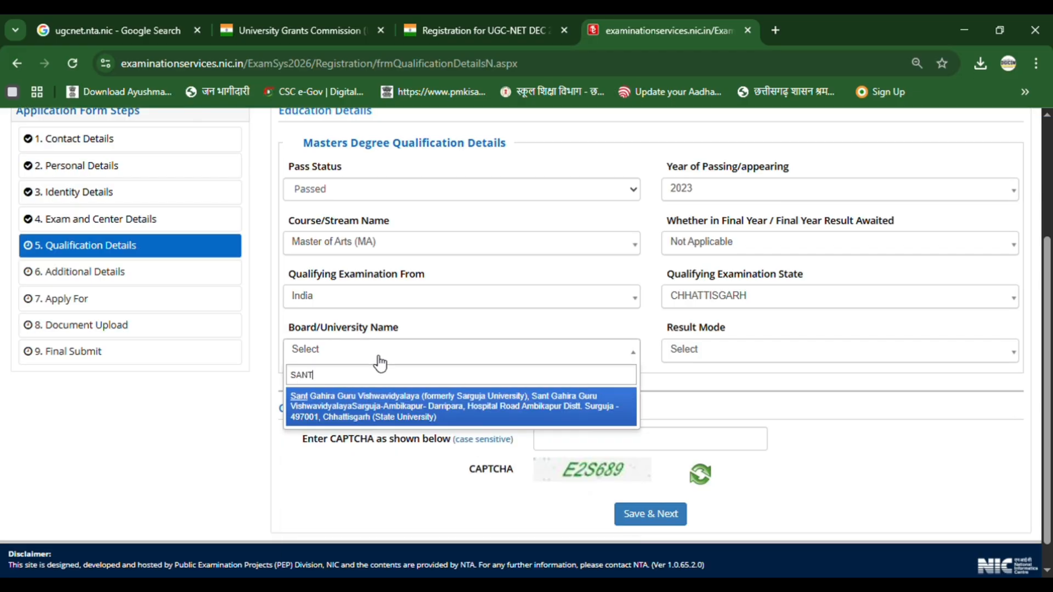
{"action": "left_click", "coordinate": [383, 410]}
{"action": "left_click", "coordinate": [731, 364]}
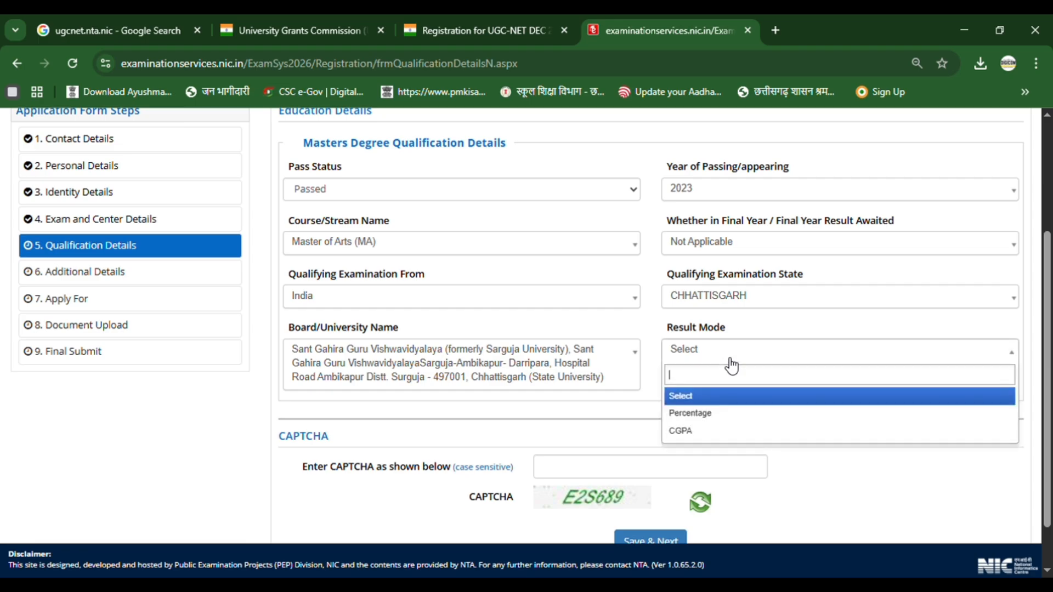
{"action": "left_click", "coordinate": [714, 413]}
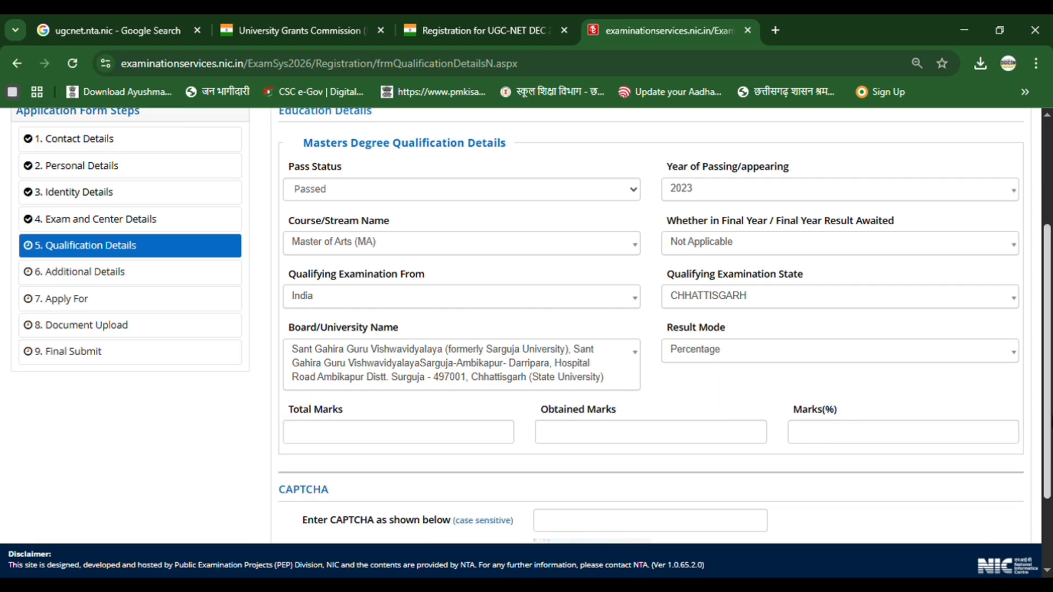
Enter total marks 1000 and obtained marks 594, fill in the displayed CAPTCHA and submit the qualification details.
{"action": "scroll", "coordinate": [526, 329], "scroll_direction": "down", "scroll_amount": 2}
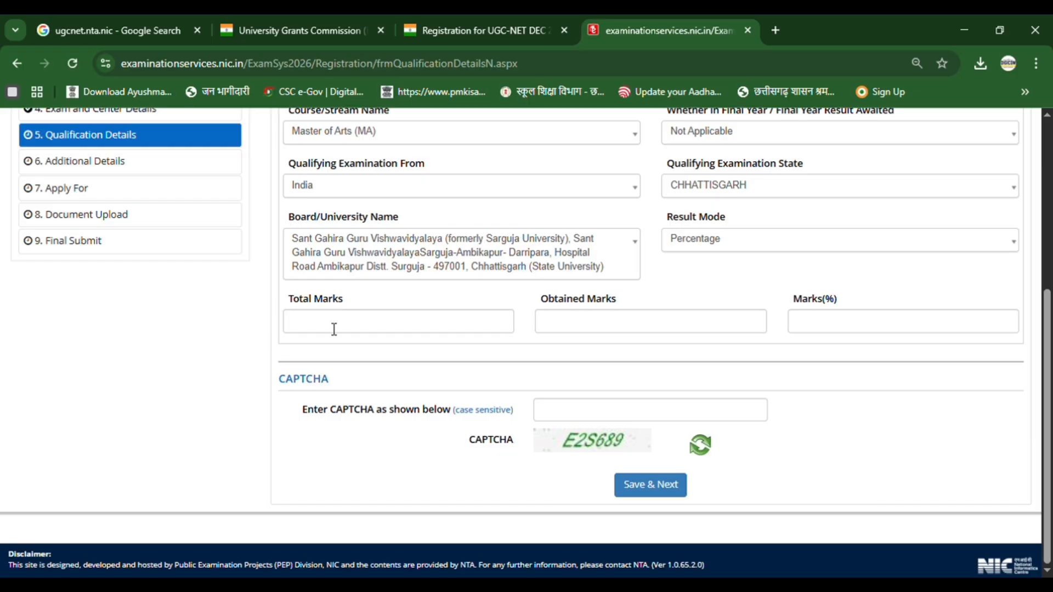
{"action": "left_click", "coordinate": [334, 329]}
{"action": "type", "text": "689"}
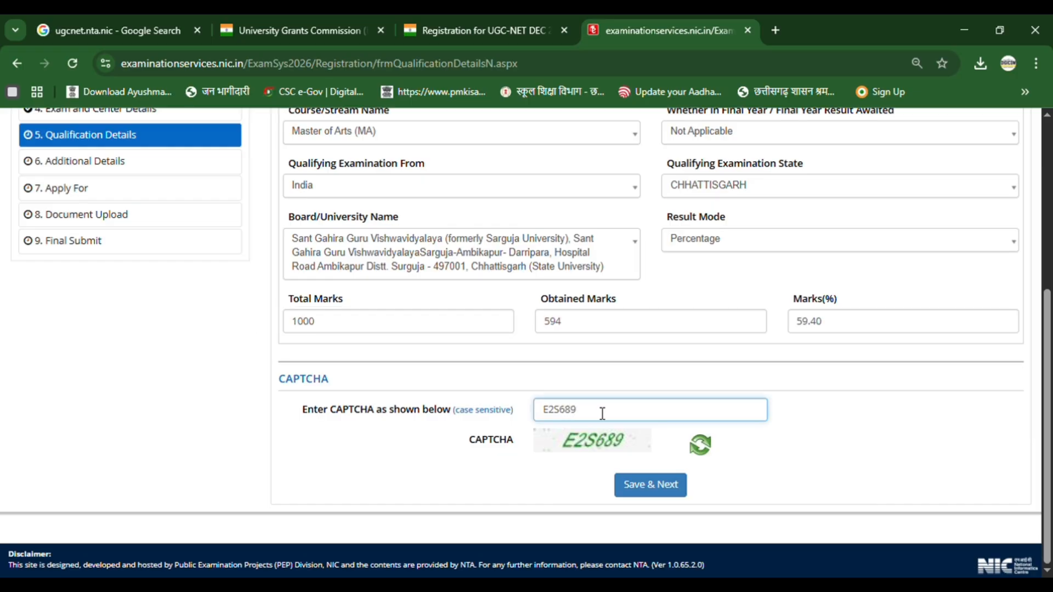
{"action": "left_click", "coordinate": [663, 489]}
{"action": "left_click", "coordinate": [501, 368]}
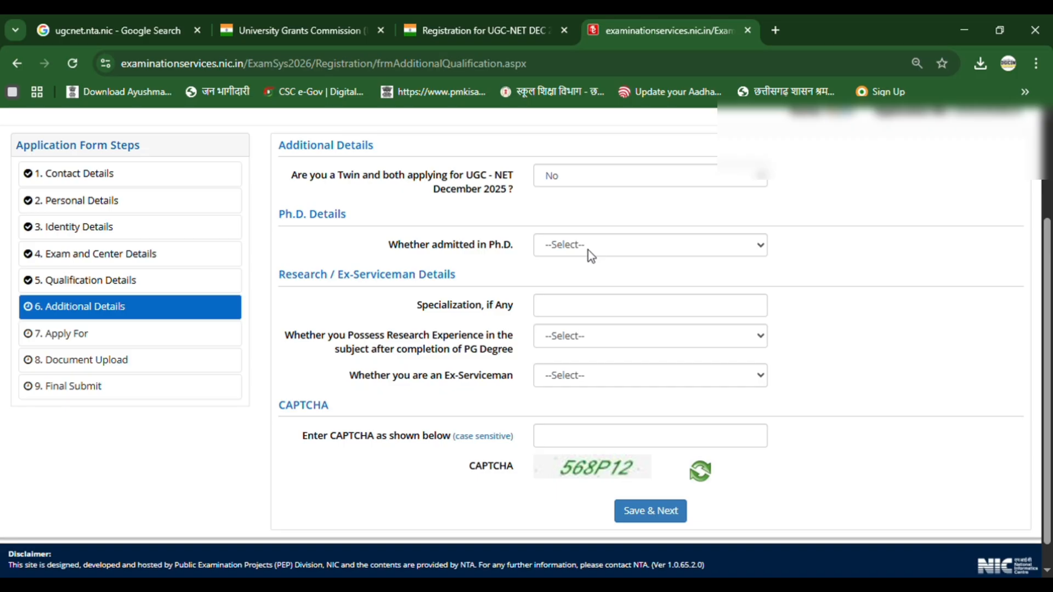
Answer No to Ph.D. admission, research experience after the PG degree, and ex-serviceman status in the Additional Details section.
{"action": "left_click", "coordinate": [571, 250]}
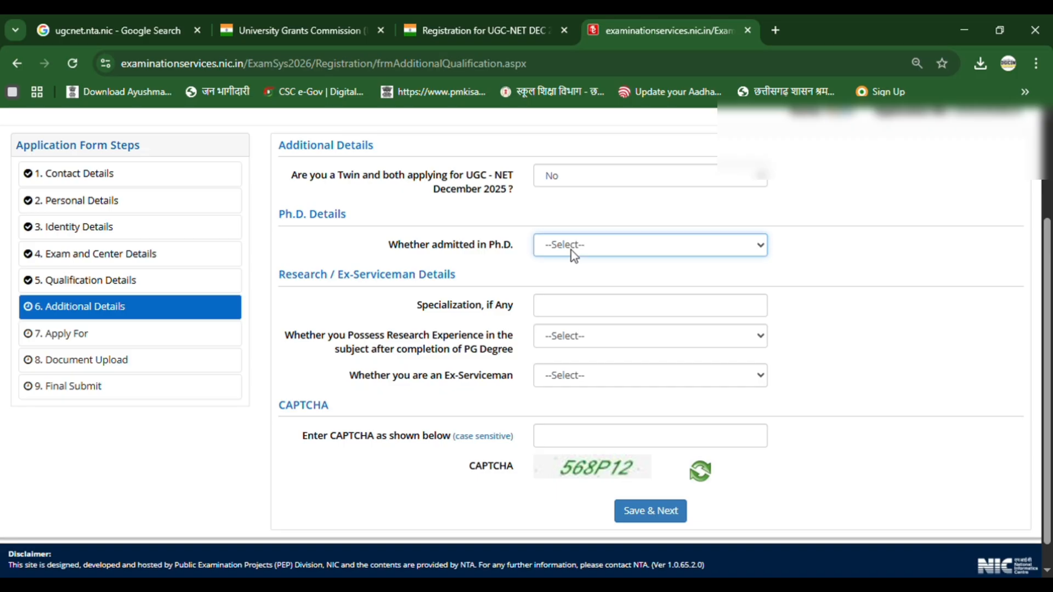
{"action": "left_click", "coordinate": [571, 290]}
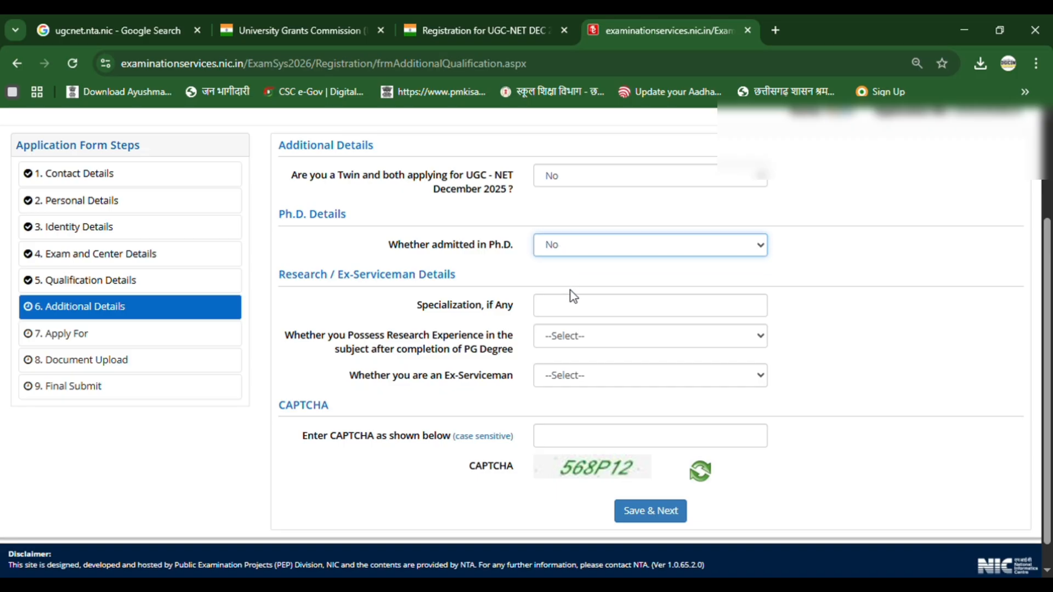
{"action": "left_click", "coordinate": [583, 316]}
{"action": "left_click", "coordinate": [580, 344]}
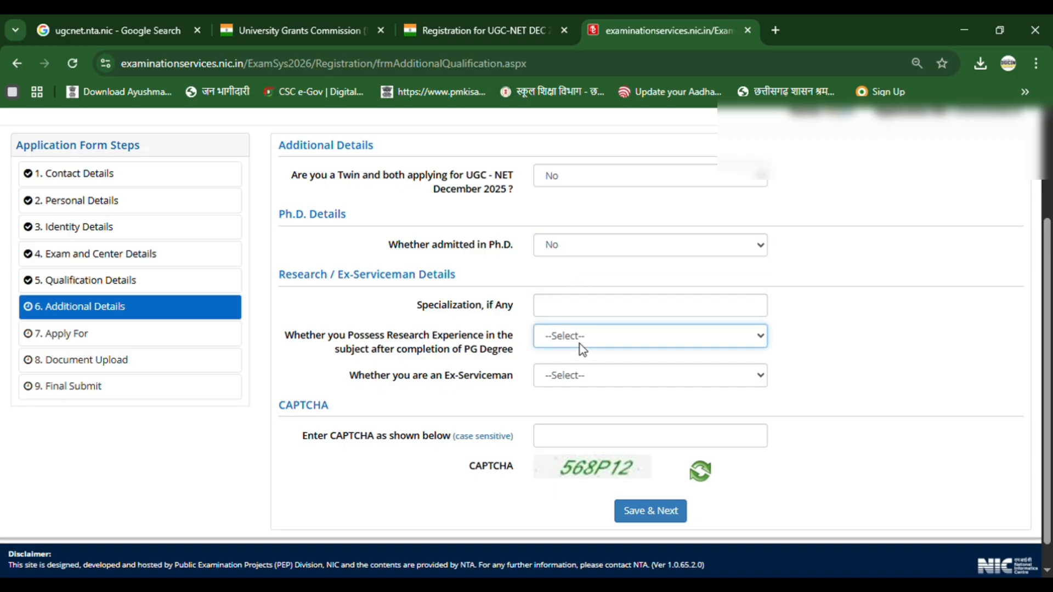
{"action": "left_click", "coordinate": [562, 396]}
{"action": "left_click", "coordinate": [581, 381]}
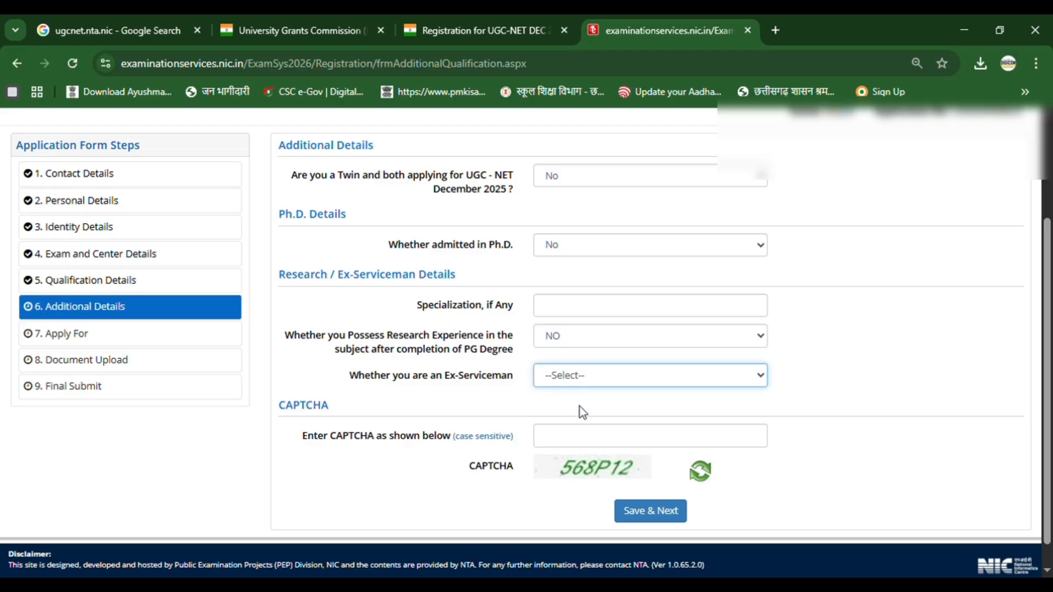
{"action": "left_click", "coordinate": [574, 443]}
Fill in the displayed CAPTCHA, submit the Additional Details section and confirm the submission.
{"action": "left_click", "coordinate": [602, 441]}
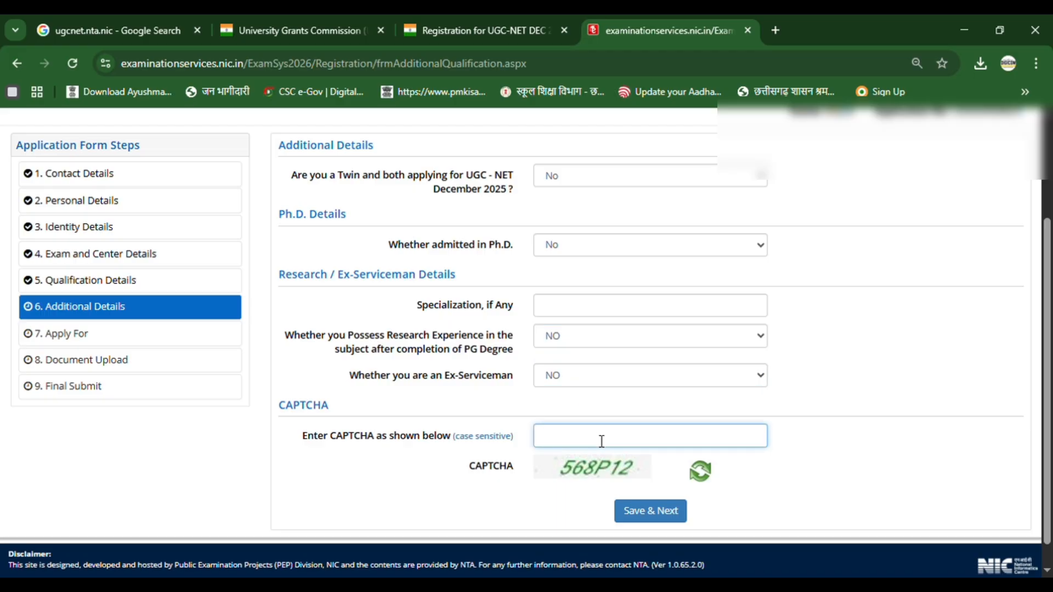
{"action": "type", "text": "568P12"}
{"action": "left_click", "coordinate": [643, 512]}
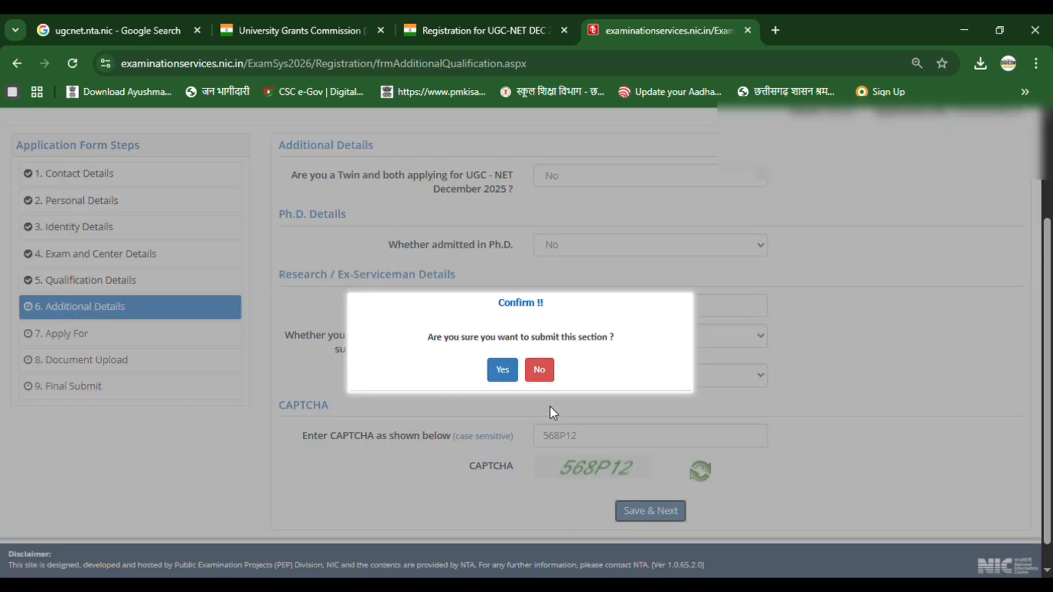
{"action": "left_click", "coordinate": [501, 369]}
Apply for JRF (JUNIOR RESEARCH FELLOWSHIP) and ASSISTANT PROFESSOR, fill in the displayed CAPTCHA and save the Apply For section.
{"action": "left_click", "coordinate": [544, 300]}
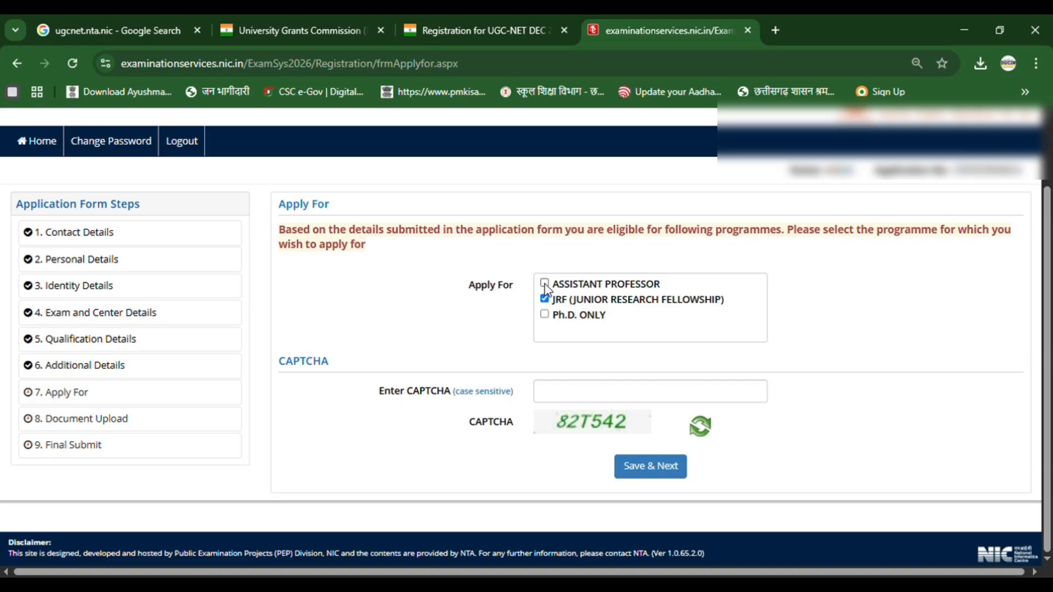
{"action": "left_click", "coordinate": [544, 283]}
{"action": "left_click", "coordinate": [578, 398]}
{"action": "type", "text": "82"}
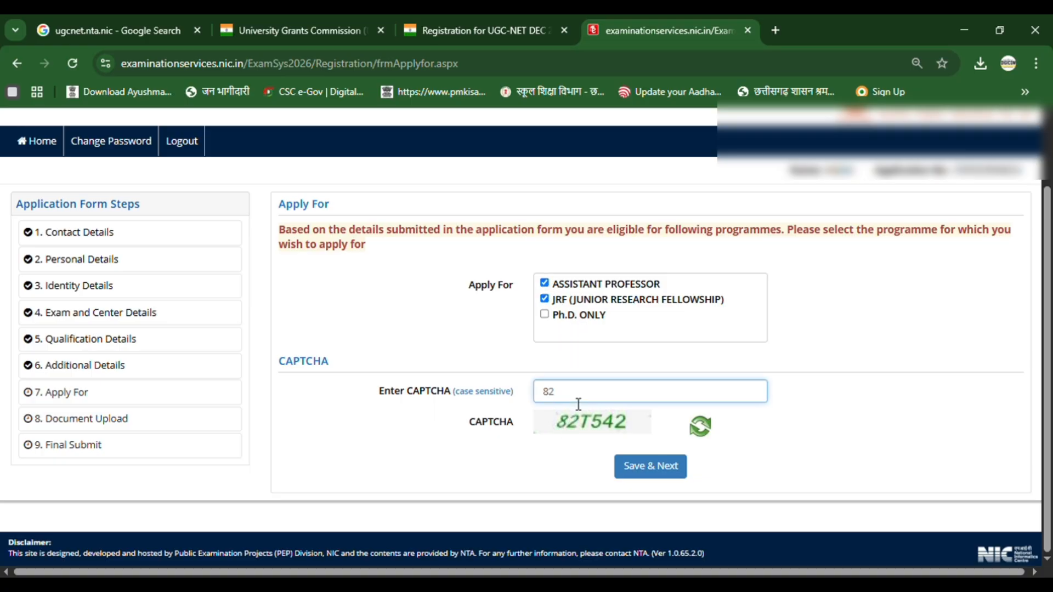
{"action": "type", "text": "T542"}
{"action": "left_click", "coordinate": [648, 469]}
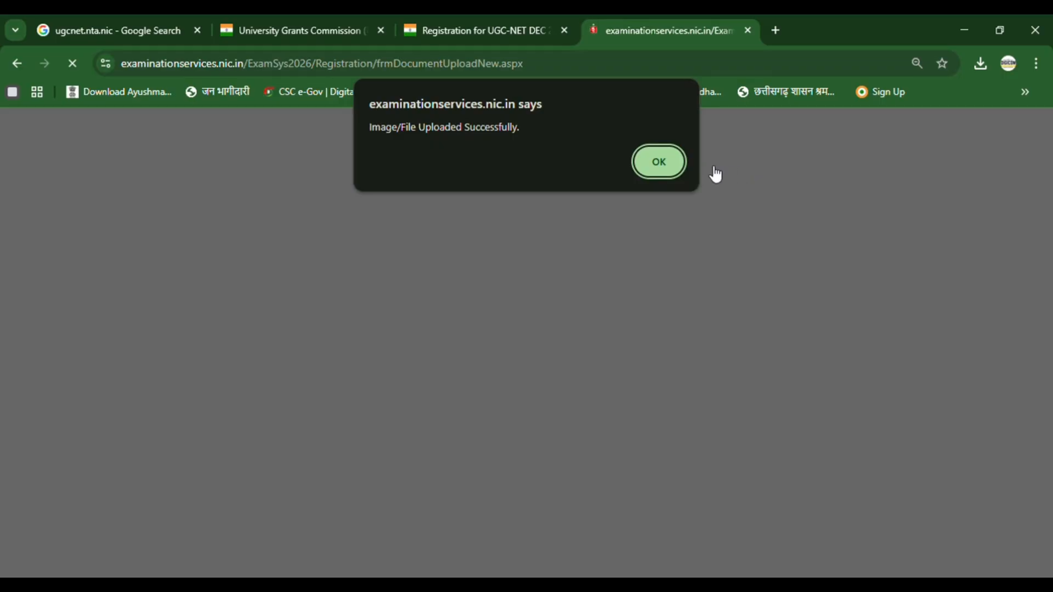
Acknowledge the completed file upload, fill in the displayed CAPTCHA and finally submit the Document Upload section.
{"action": "left_click", "coordinate": [673, 165]}
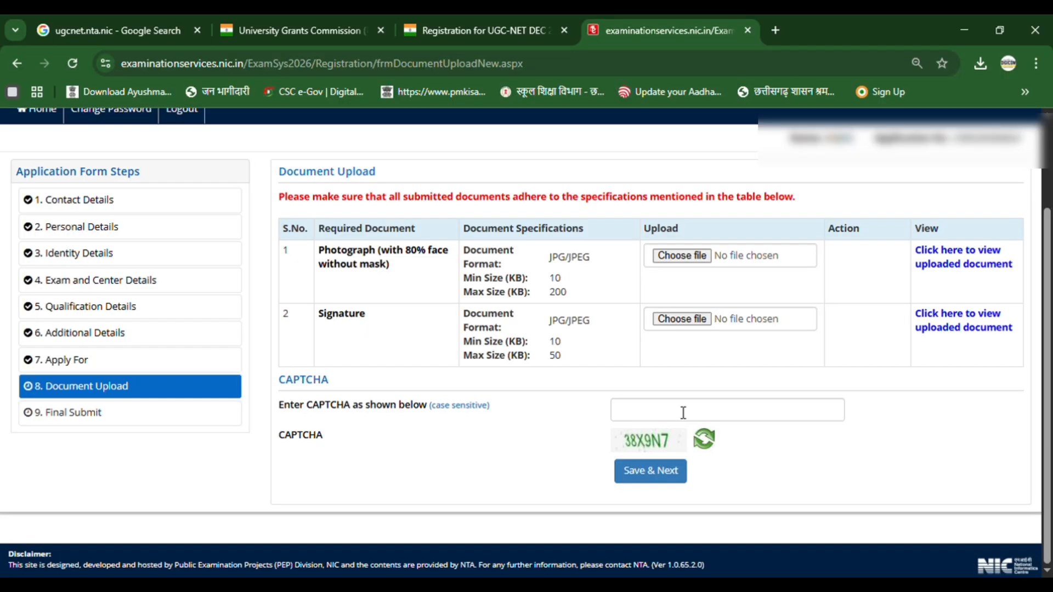
{"action": "left_click", "coordinate": [683, 412]}
{"action": "type", "text": "38X"}
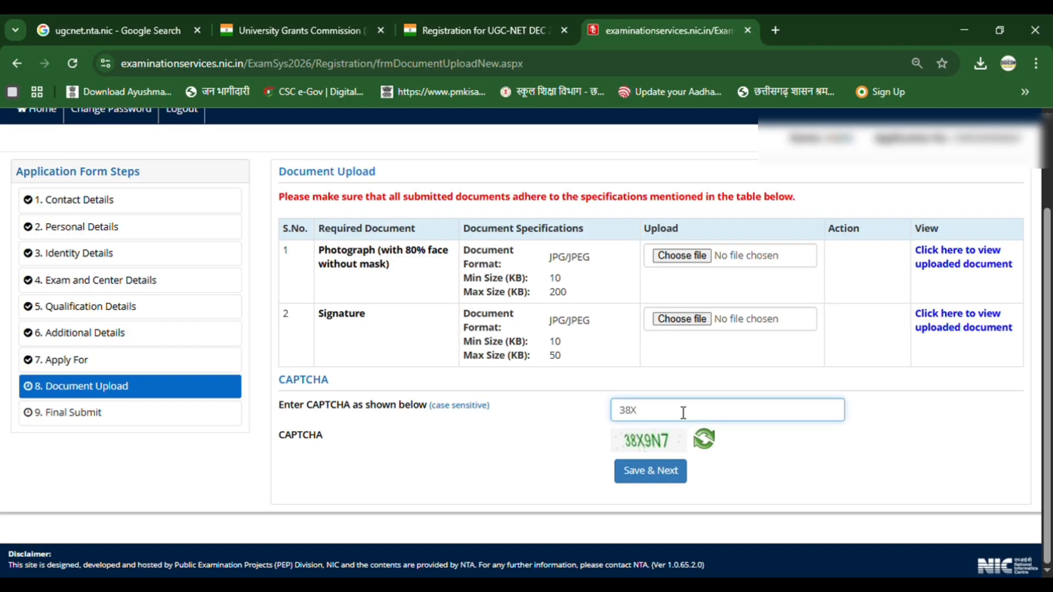
{"action": "type", "text": "9N7"}
{"action": "left_click", "coordinate": [660, 478]}
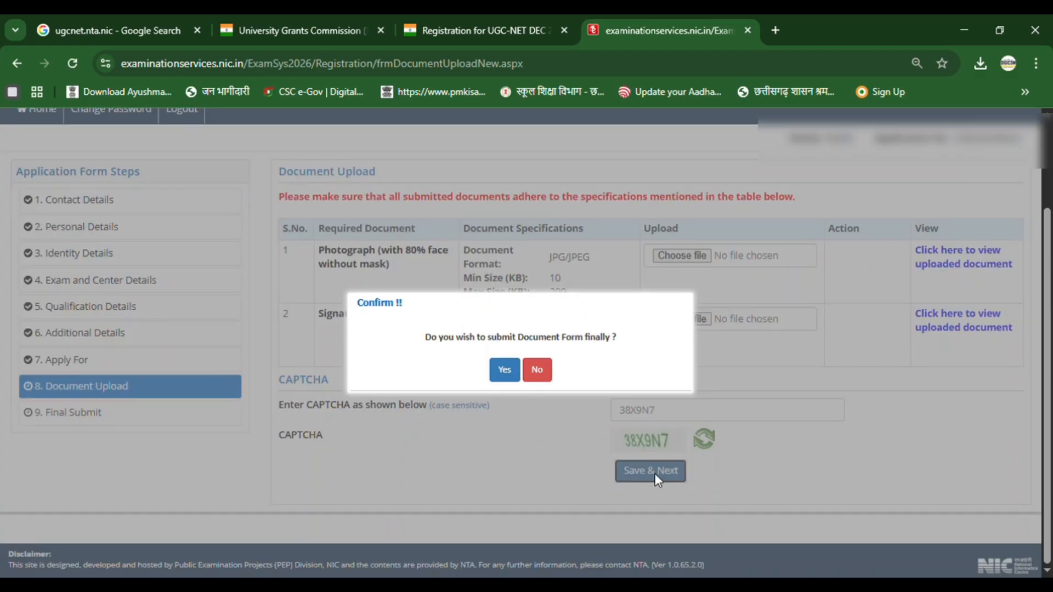
{"action": "left_click", "coordinate": [501, 369]}
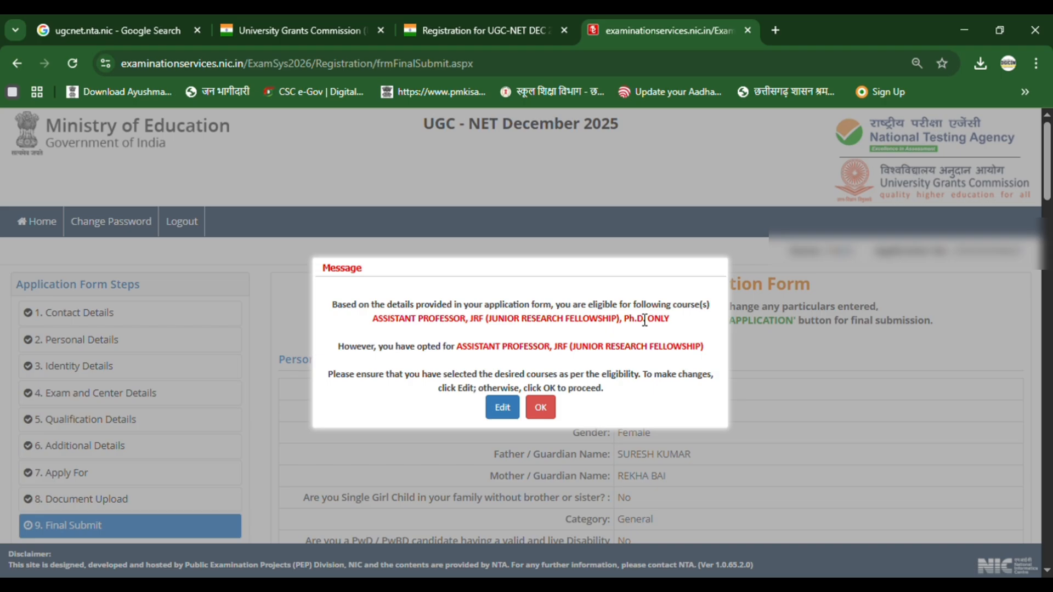
Accept the opted courses, agree to the declaration and make the final submission of the application.
{"action": "left_click", "coordinate": [540, 415]}
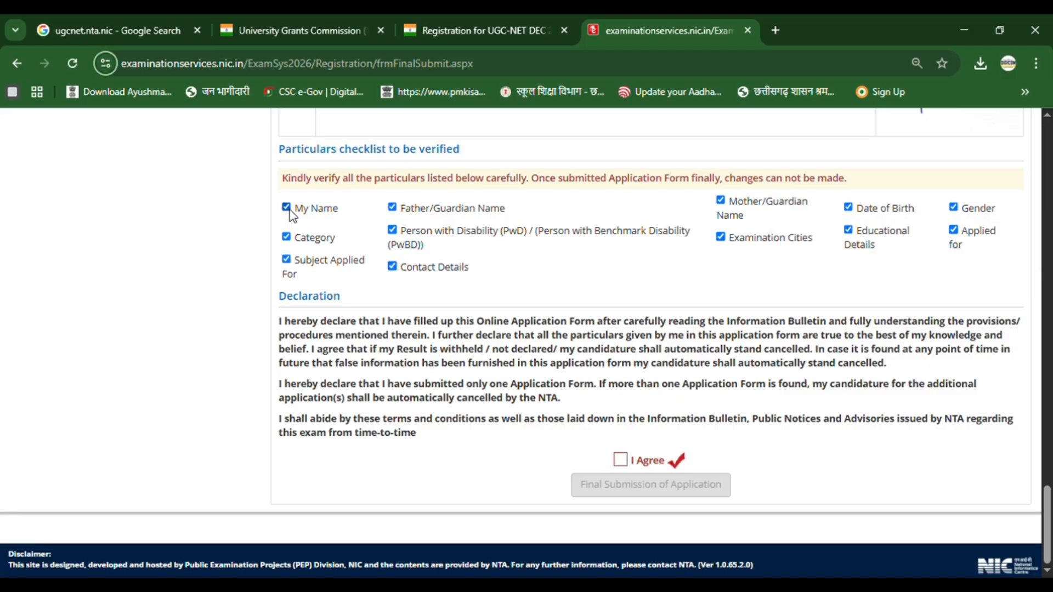
{"action": "left_click", "coordinate": [622, 460]}
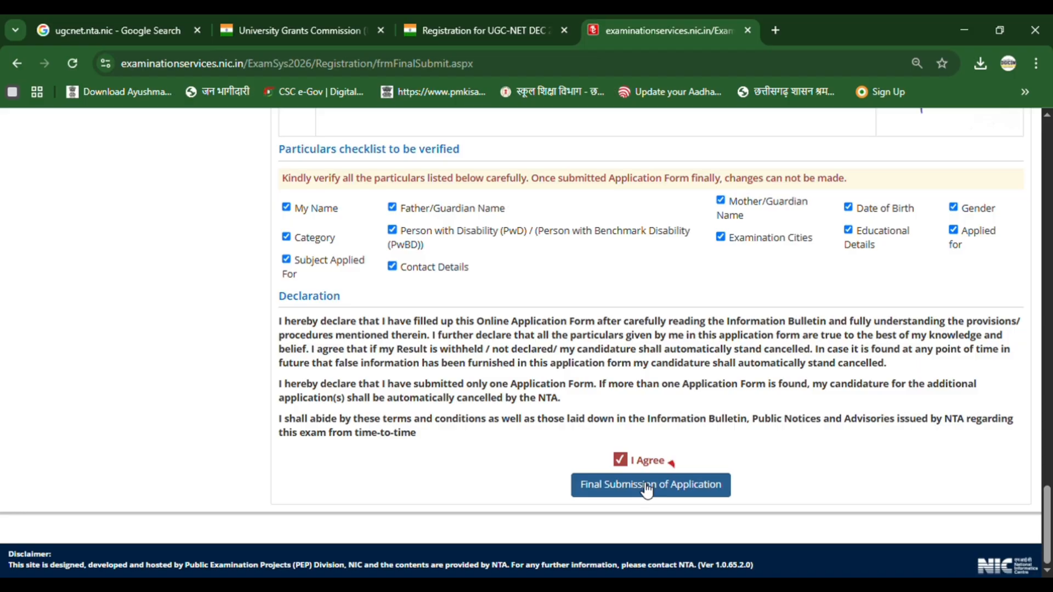
{"action": "left_click", "coordinate": [642, 486]}
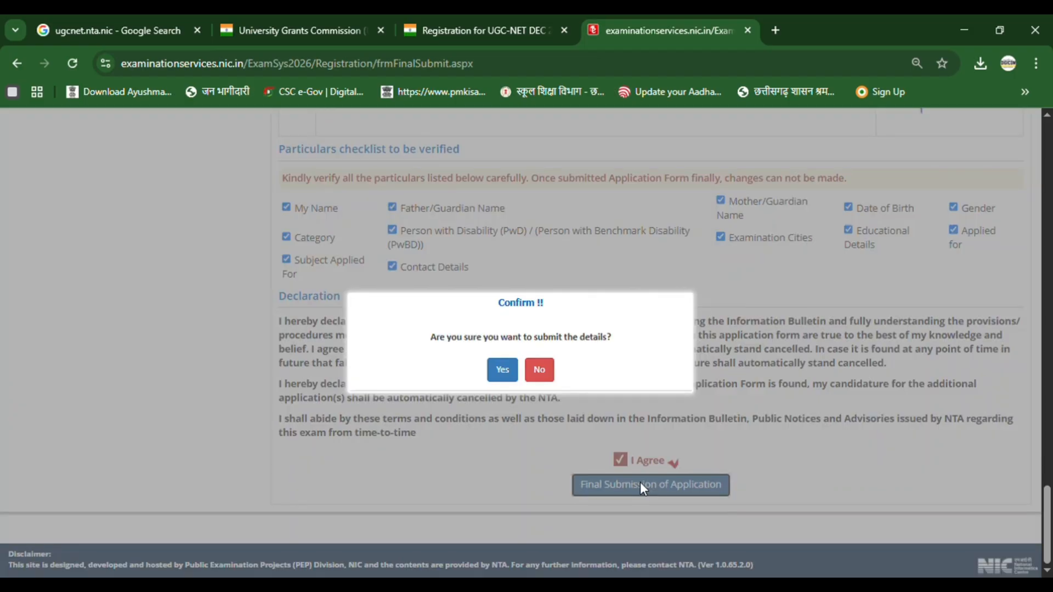
{"action": "left_click", "coordinate": [497, 369]}
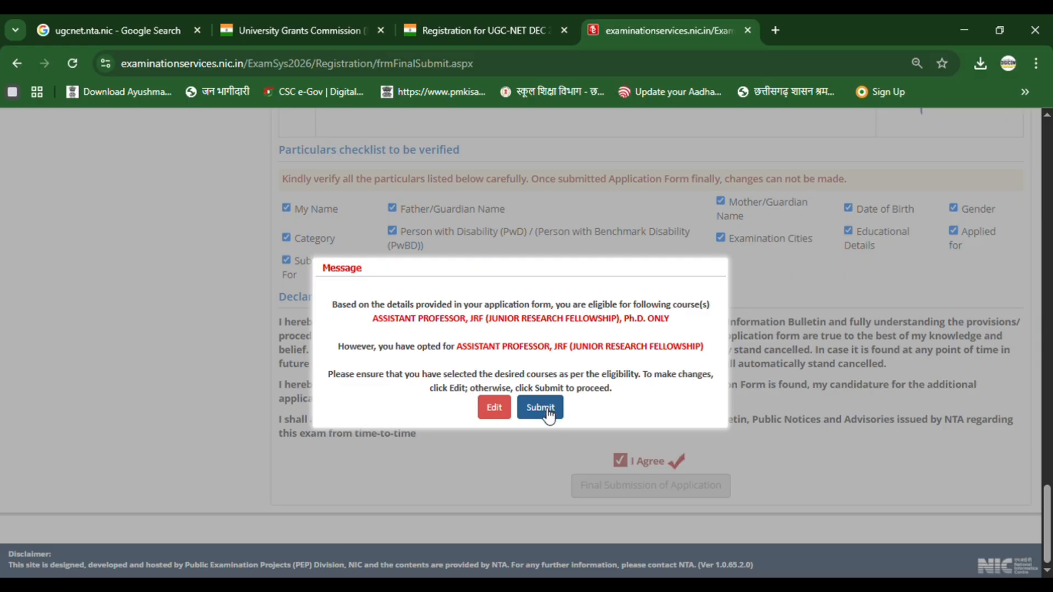
{"action": "left_click", "coordinate": [549, 414]}
{"action": "left_click", "coordinate": [718, 501]}
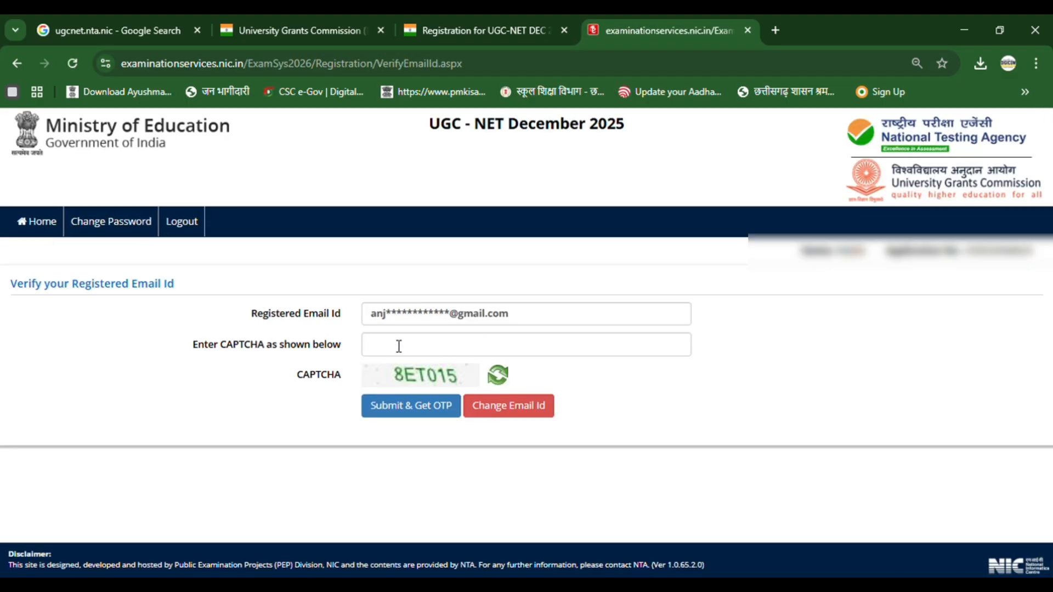
Fill in the displayed CAPTCHA and request a one-time password for the registered email ID.
{"action": "left_click", "coordinate": [399, 346]}
{"action": "type", "text": "8E"}
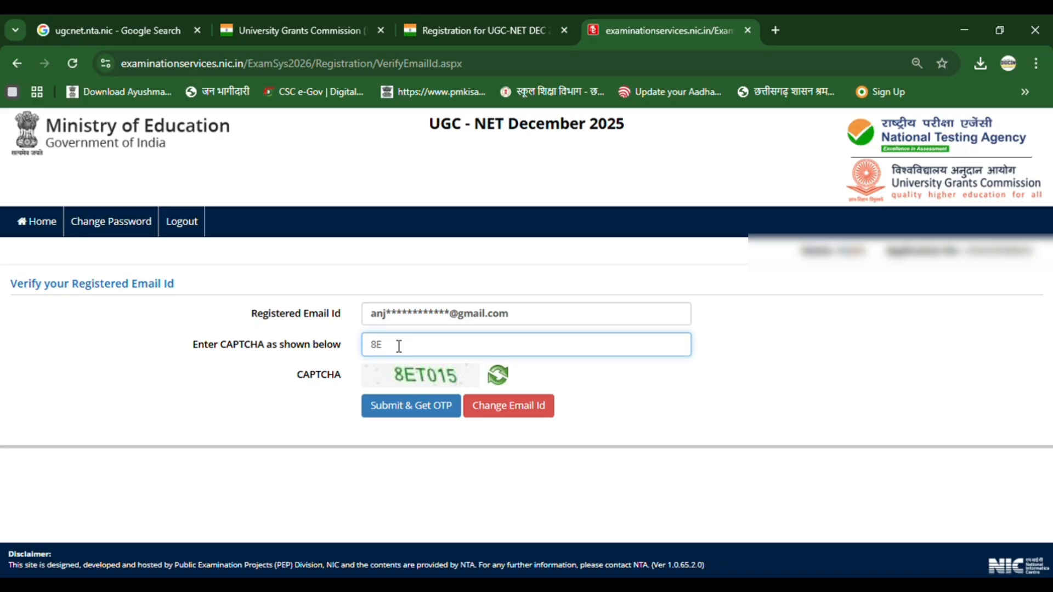
{"action": "type", "text": "T015"}
{"action": "left_click", "coordinate": [414, 410]}
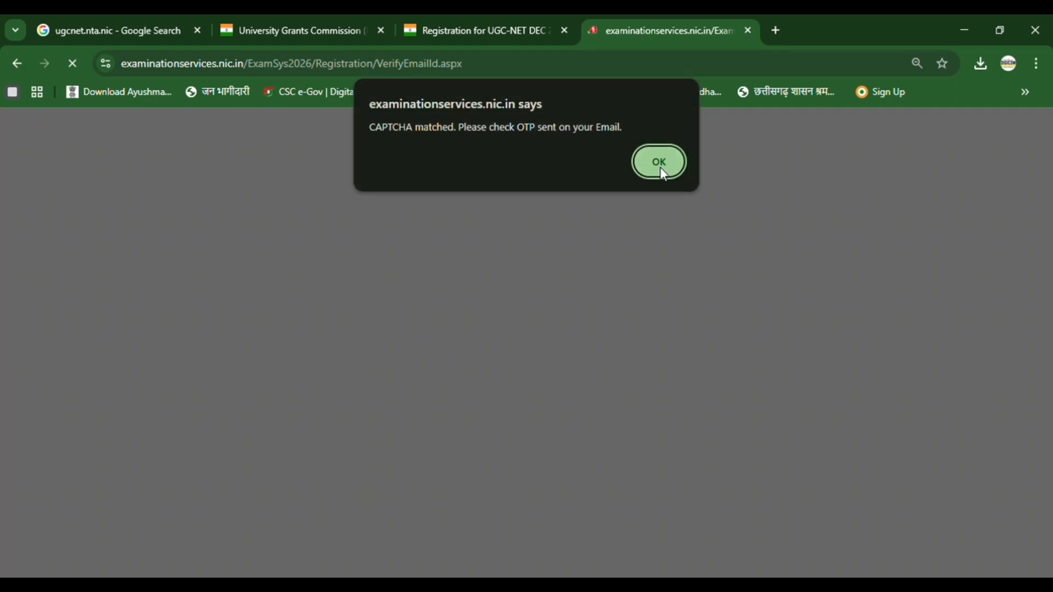
{"action": "left_click", "coordinate": [659, 165]}
Enter the one-time password sent to the registered email and verify the email ID.
{"action": "left_click", "coordinate": [483, 340]}
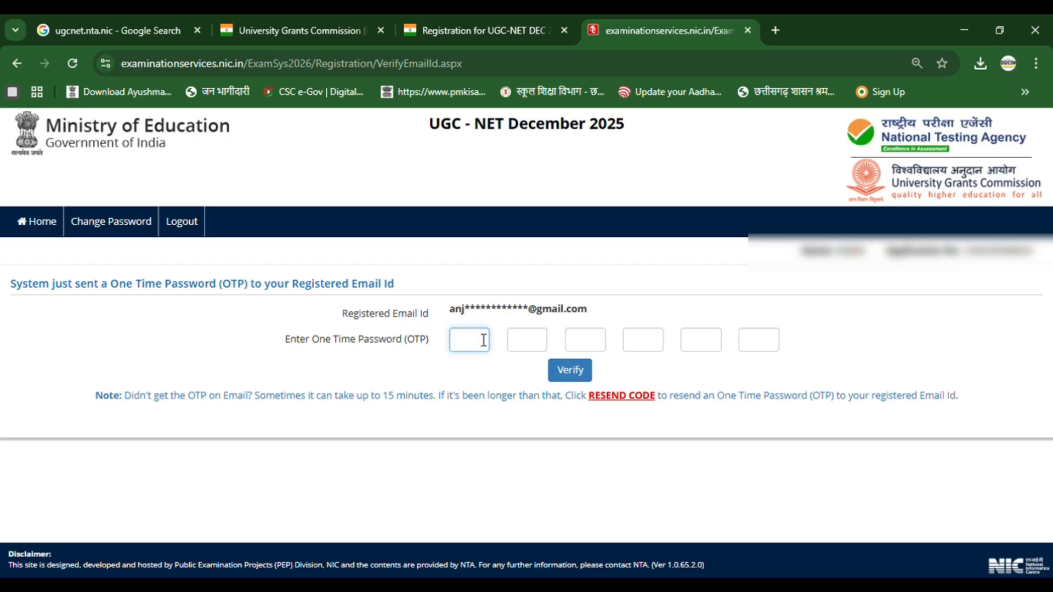
{"action": "left_click", "coordinate": [707, 340]}
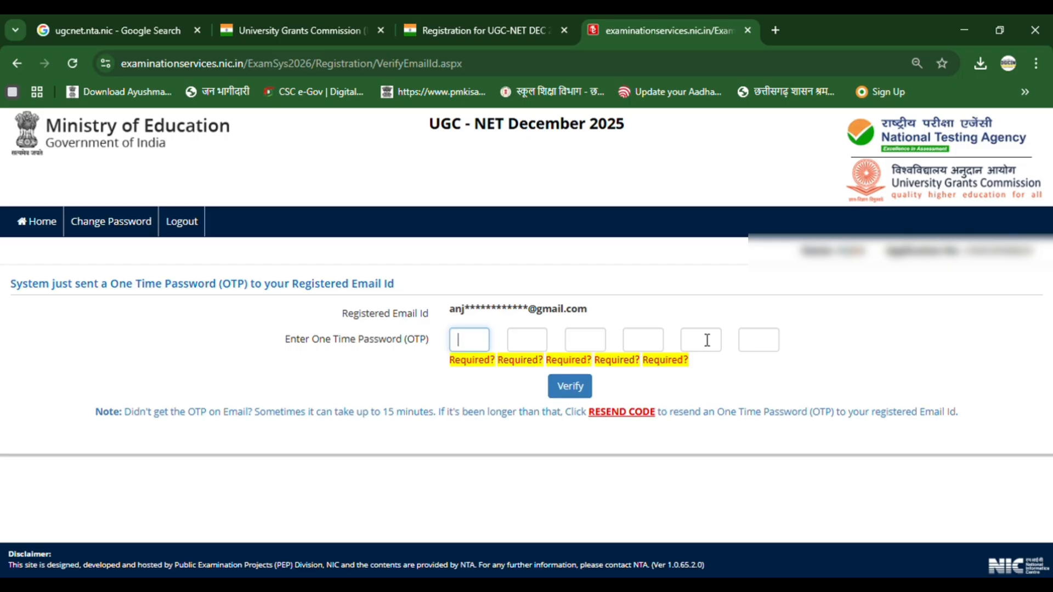
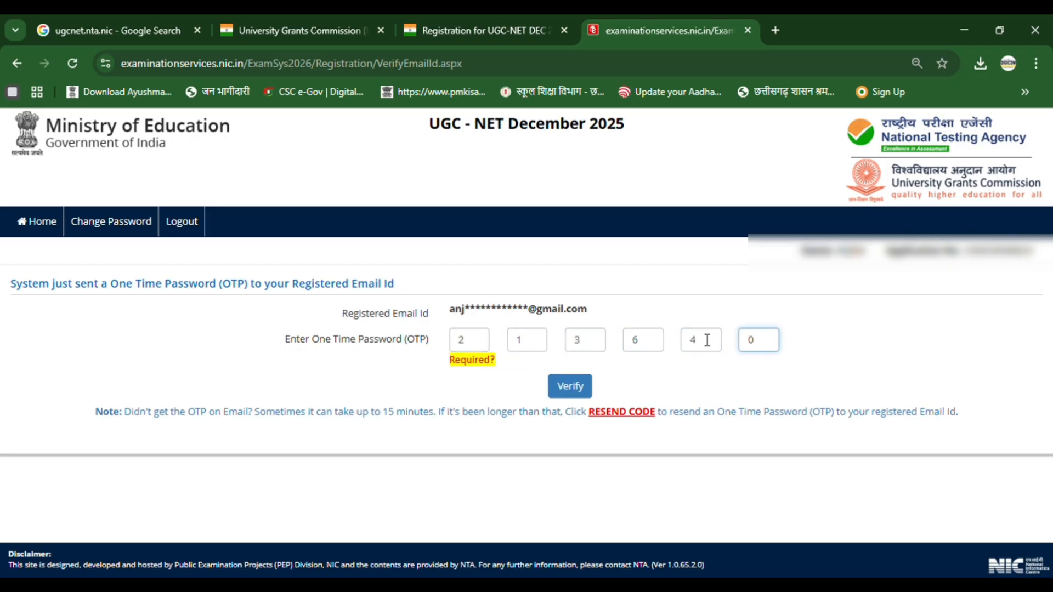
{"action": "left_click", "coordinate": [576, 391]}
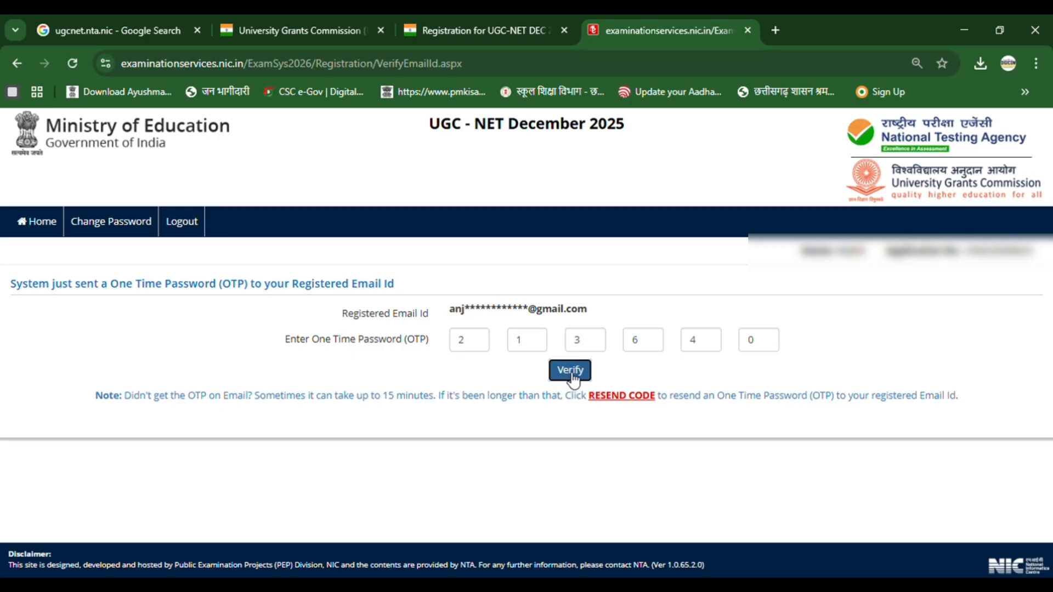
{"action": "left_click", "coordinate": [569, 375]}
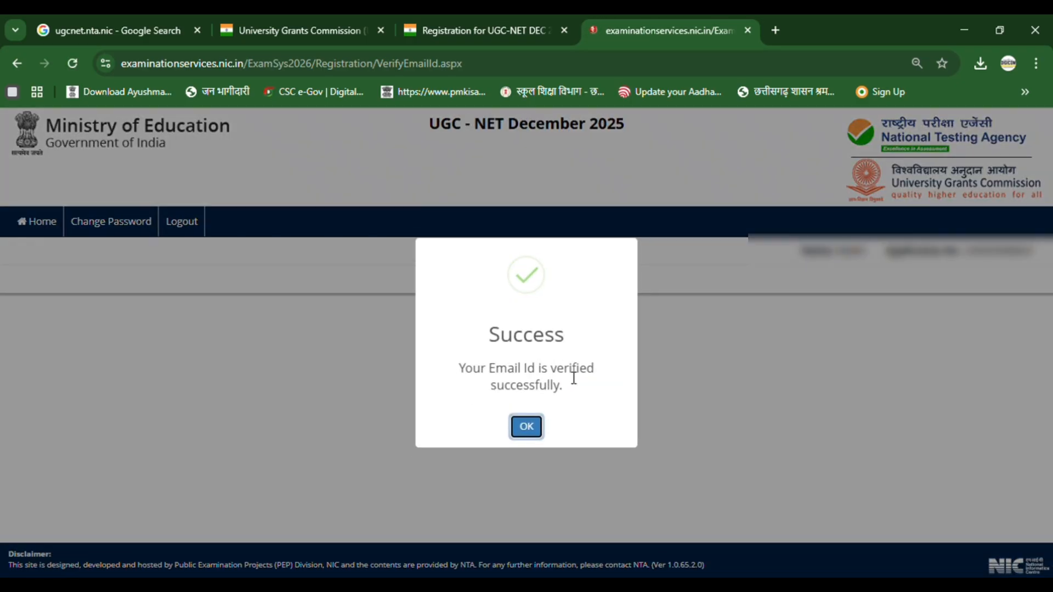
{"action": "left_click", "coordinate": [541, 423]}
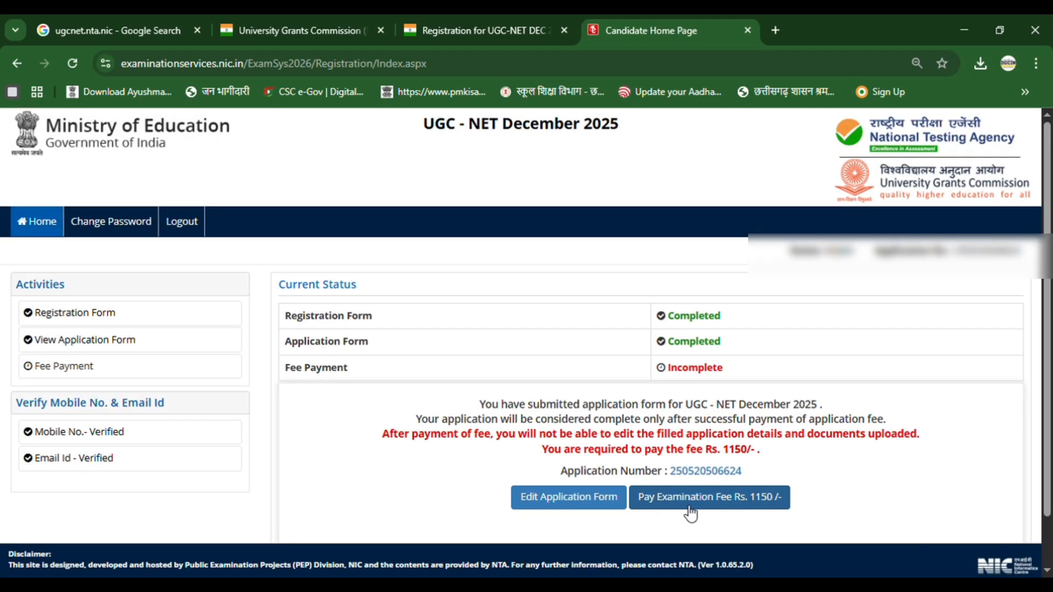
Start the examination fee payment of Rs. 1150 with Online Payment as the mode and confirm proceeding to the fee payment.
{"action": "left_click", "coordinate": [688, 506]}
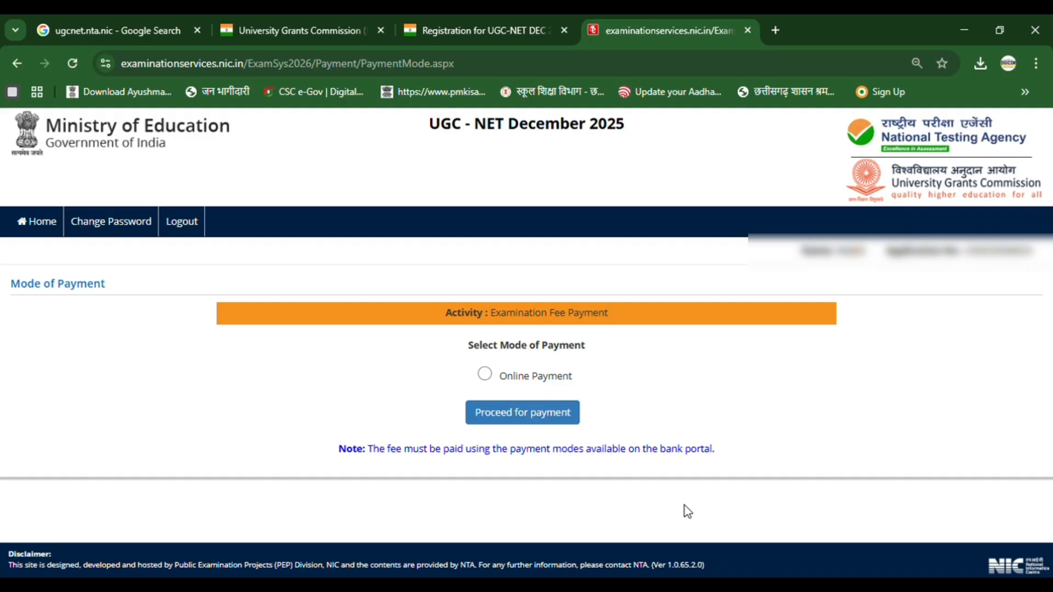
{"action": "left_click", "coordinate": [484, 374]}
{"action": "left_click", "coordinate": [517, 415]}
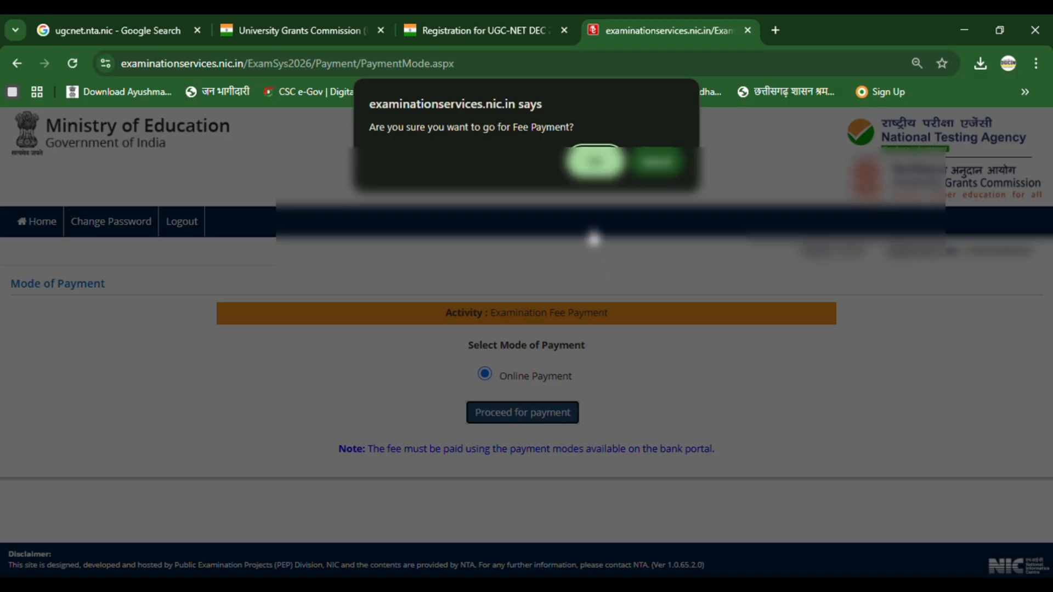
{"action": "left_click", "coordinate": [595, 161]}
Pay the examination fee through SBI MOPS using UPI with the QR code option, and acknowledge the transaction status.
{"action": "left_click", "coordinate": [446, 317]}
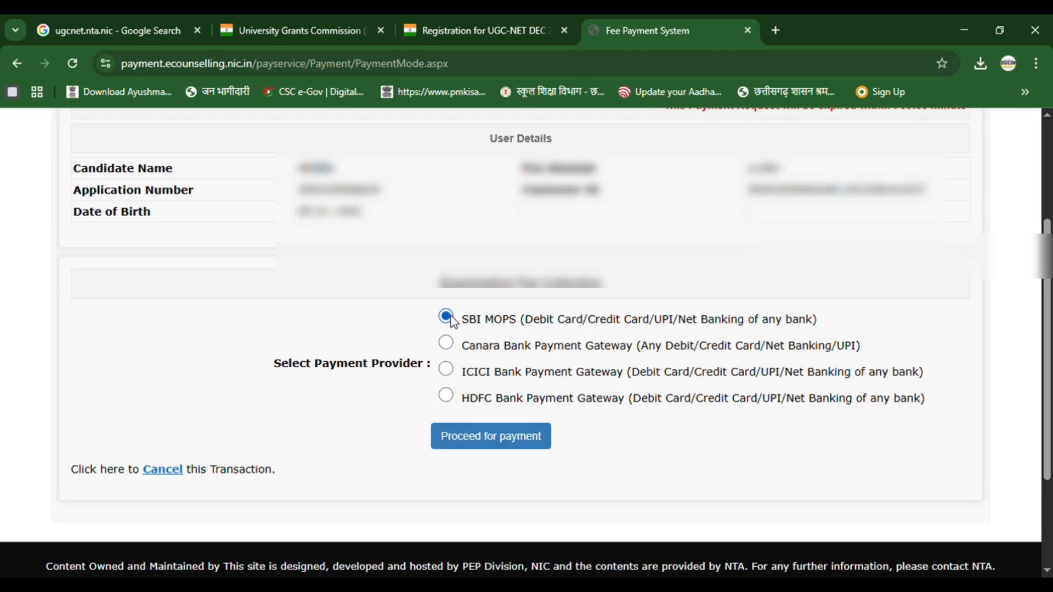
{"action": "left_click", "coordinate": [493, 437]}
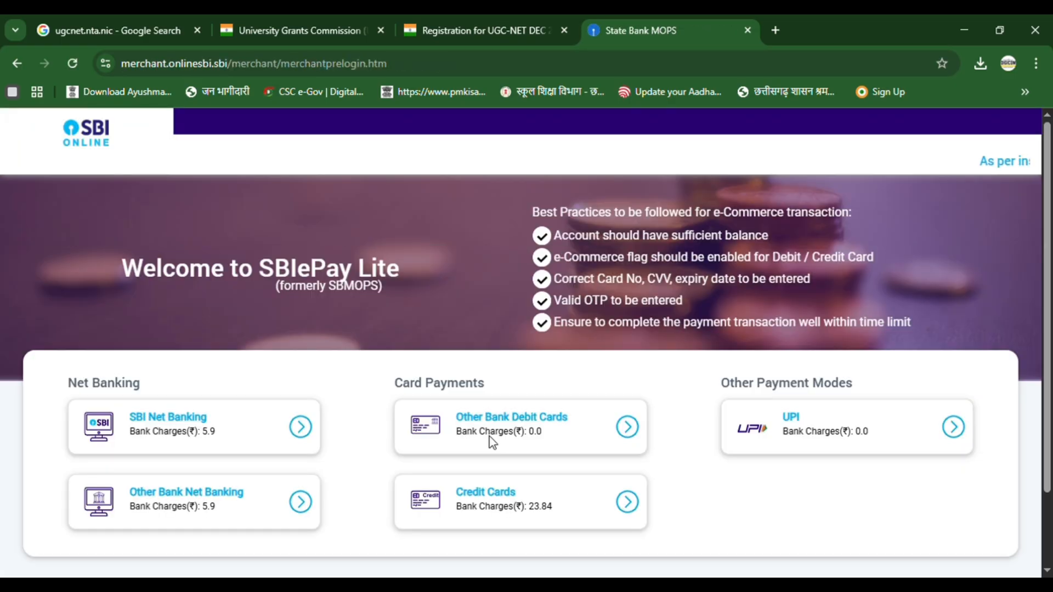
{"action": "left_click", "coordinate": [953, 430]}
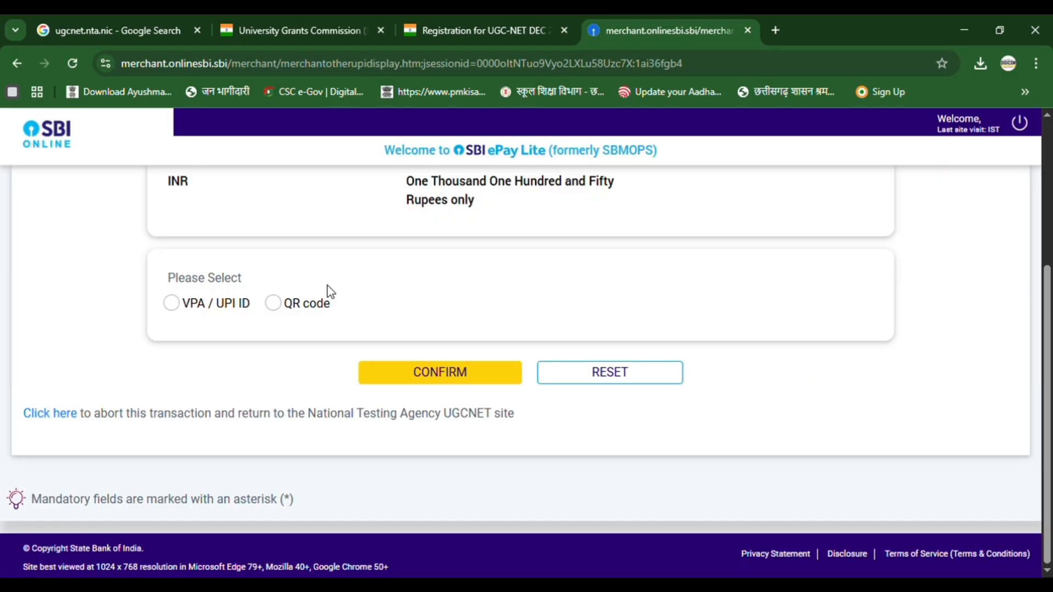
{"action": "left_click", "coordinate": [273, 303]}
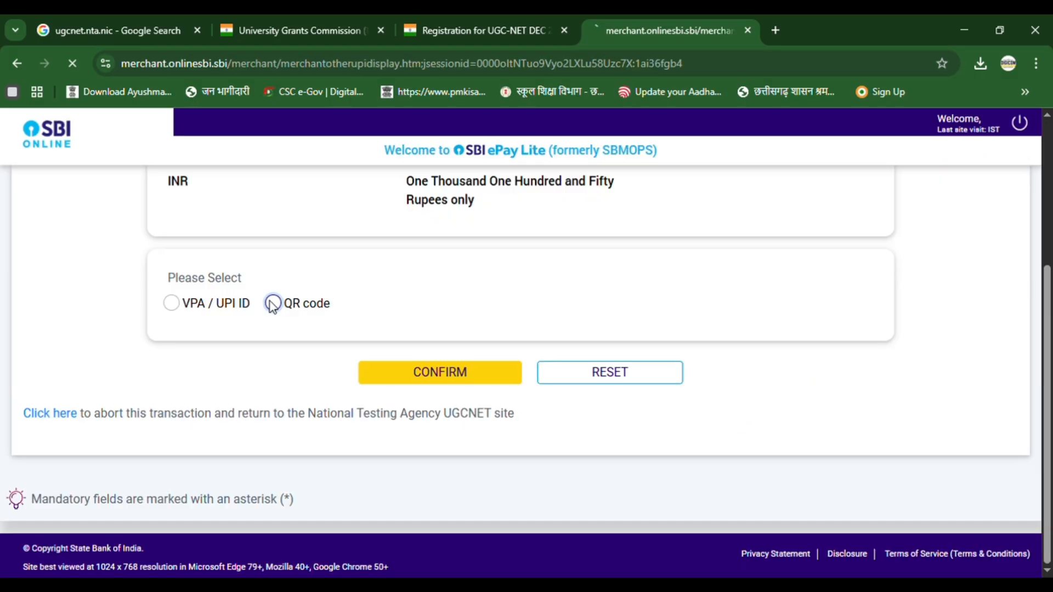
{"action": "left_click", "coordinate": [425, 371]}
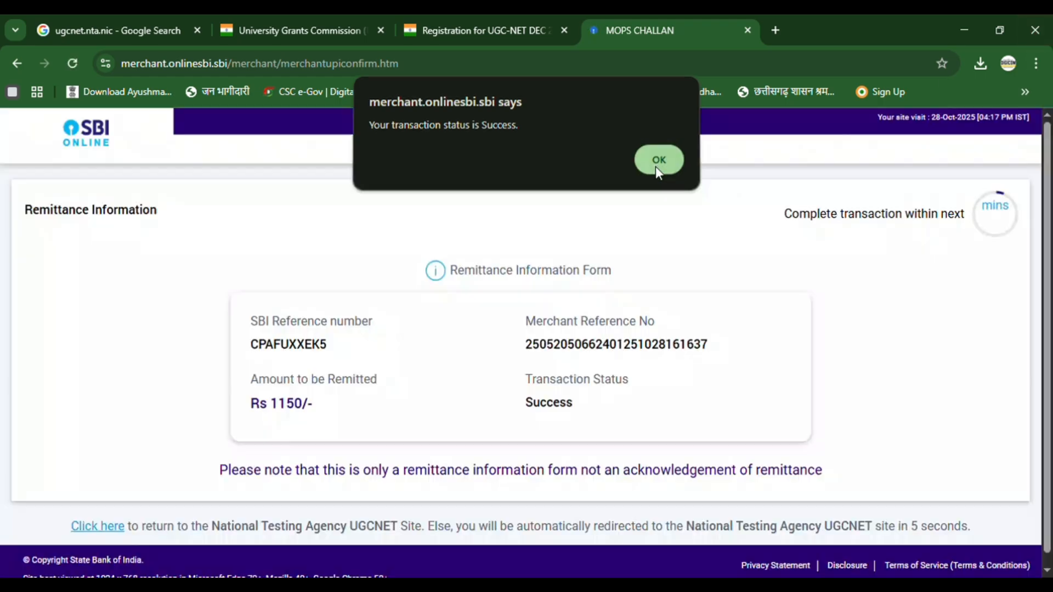
{"action": "left_click", "coordinate": [657, 166]}
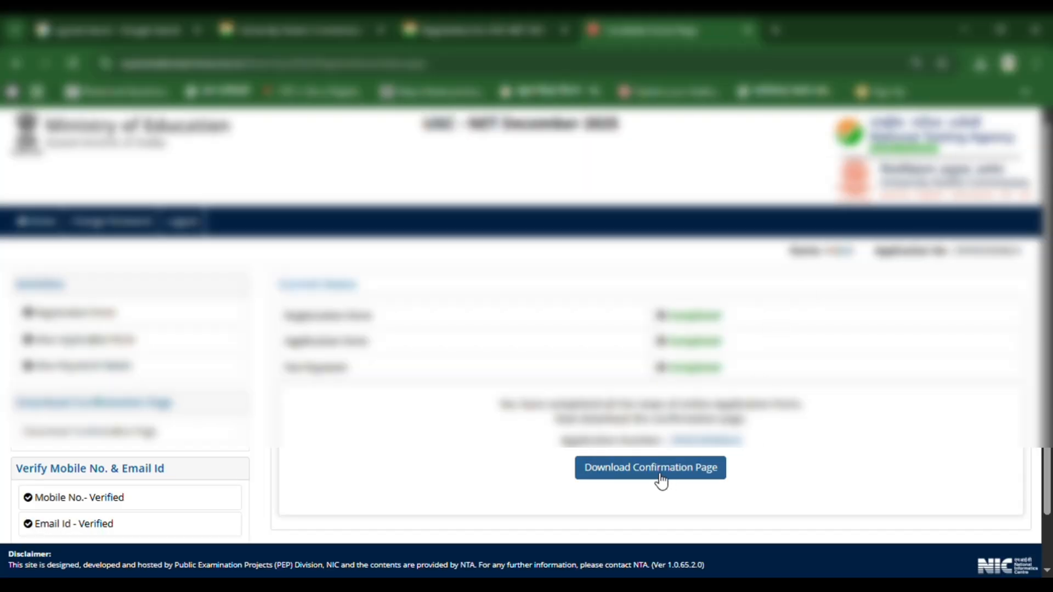
Open the UGC-NET December 2025 confirmation page and download it.
{"action": "left_click", "coordinate": [658, 477]}
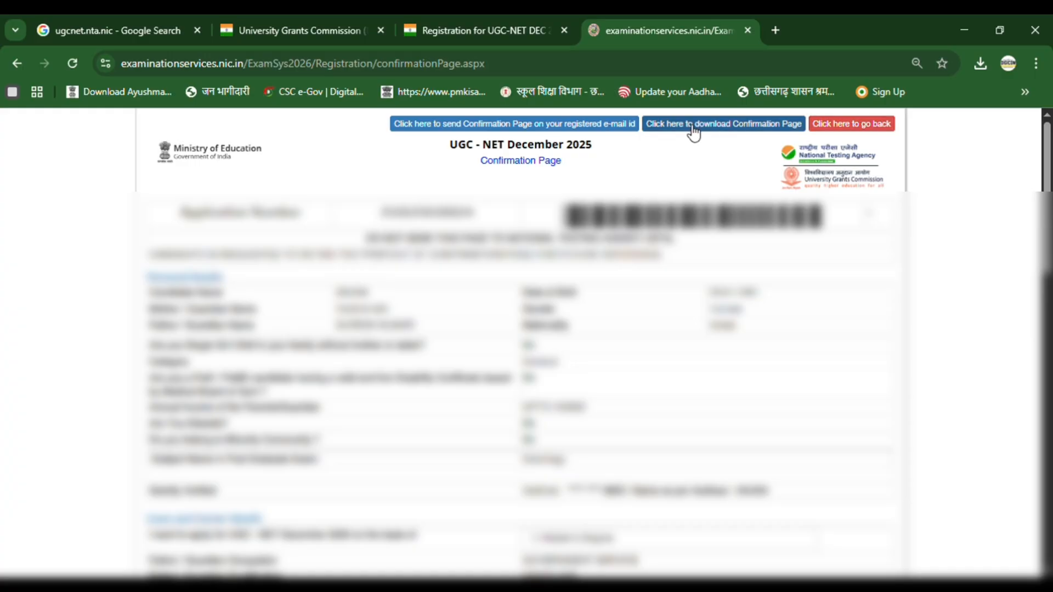
{"action": "left_click", "coordinate": [692, 127]}
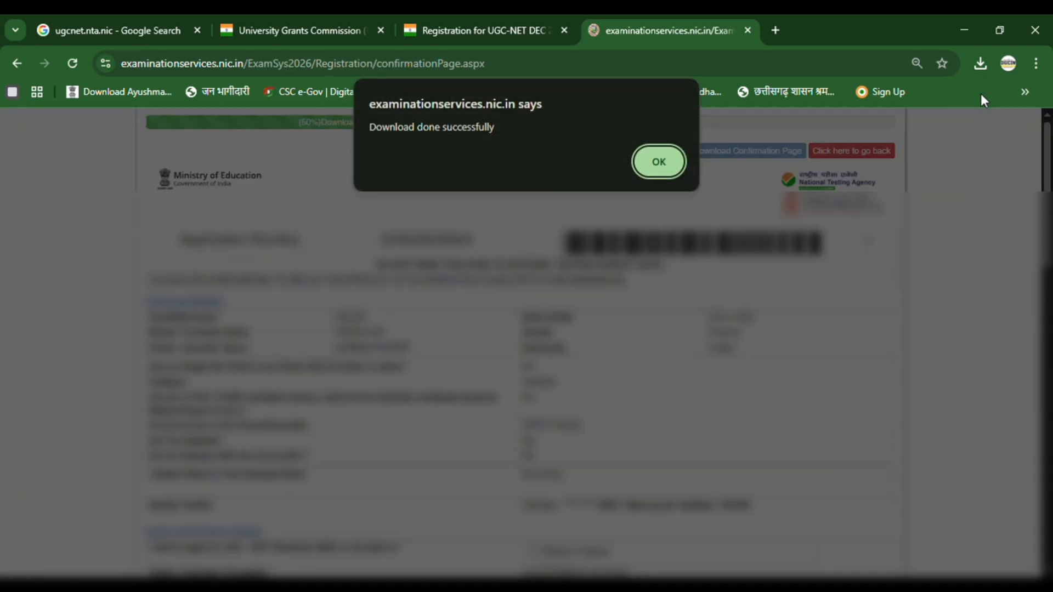
{"action": "left_click", "coordinate": [675, 166]}
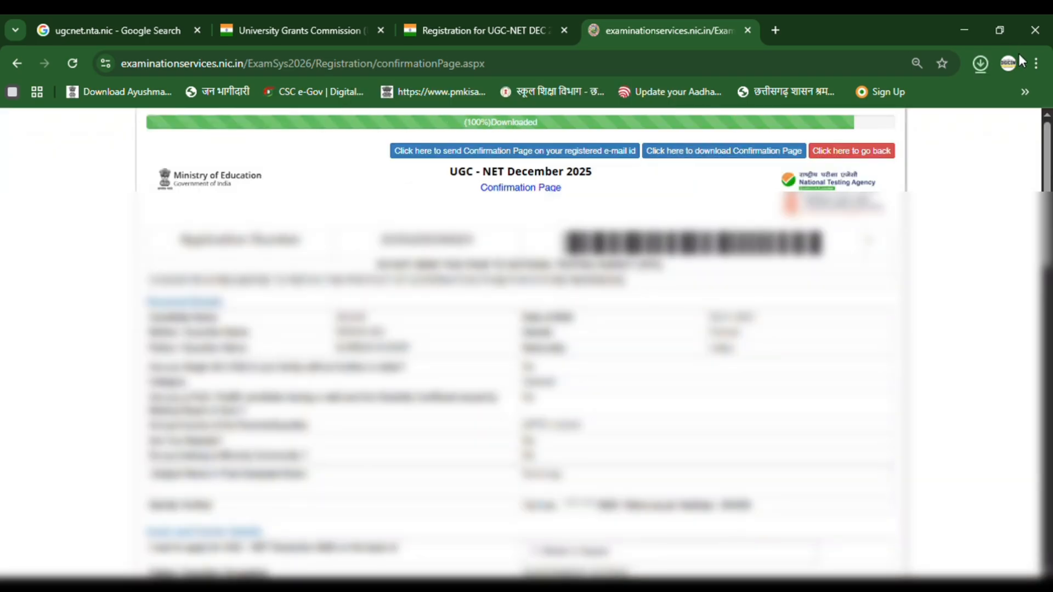